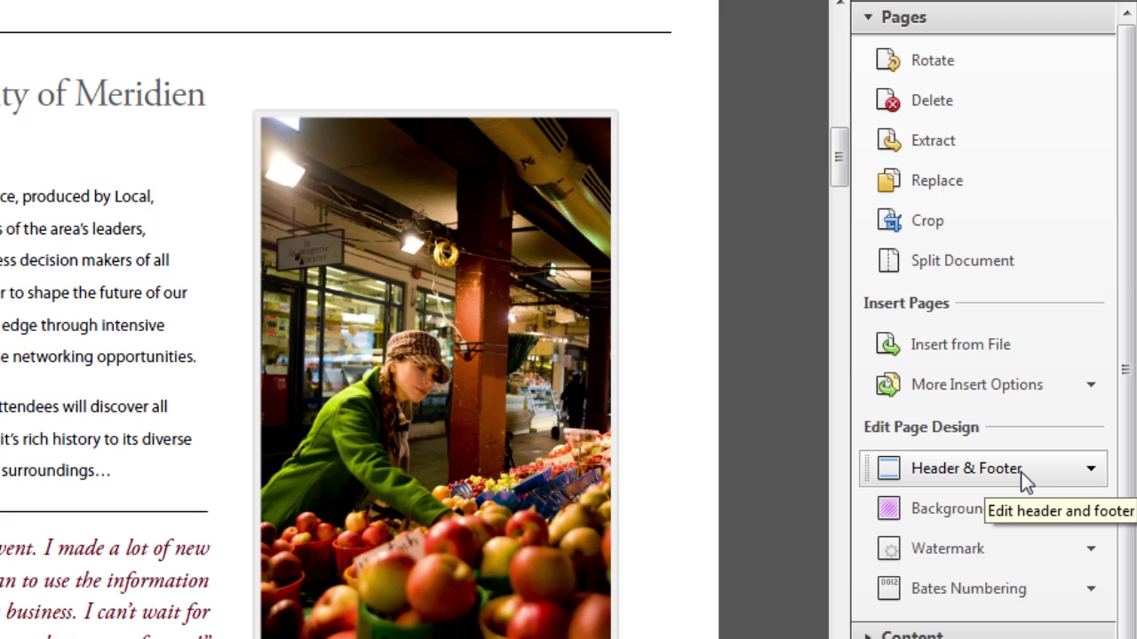
Expand the Content panel in the Tools pane to list the text and object editing tools.
{"action": "left_click", "coordinate": [937, 634]}
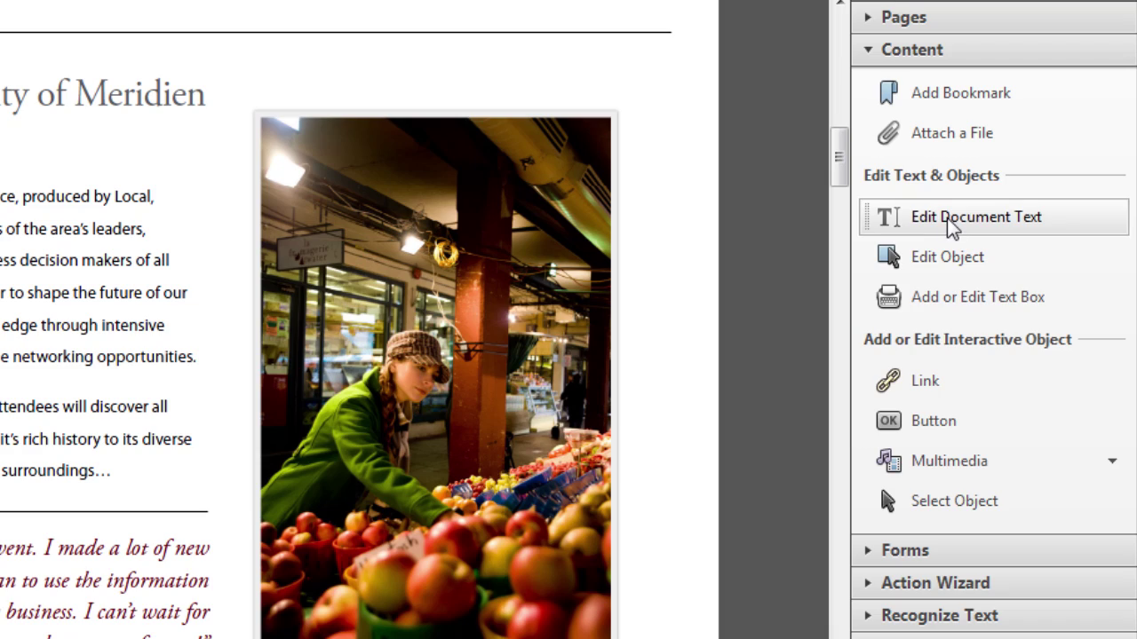
With Edit Document Text, delete the word 'natural' before 'surroundings'.
{"action": "left_click", "coordinate": [957, 222]}
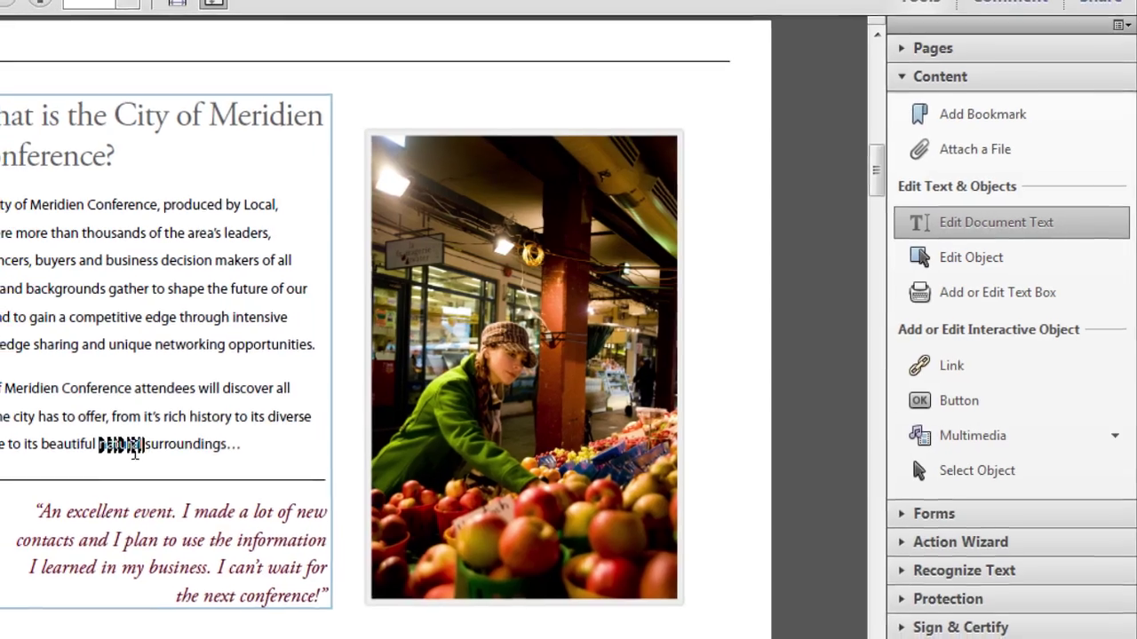
{"action": "key", "text": "Delete"}
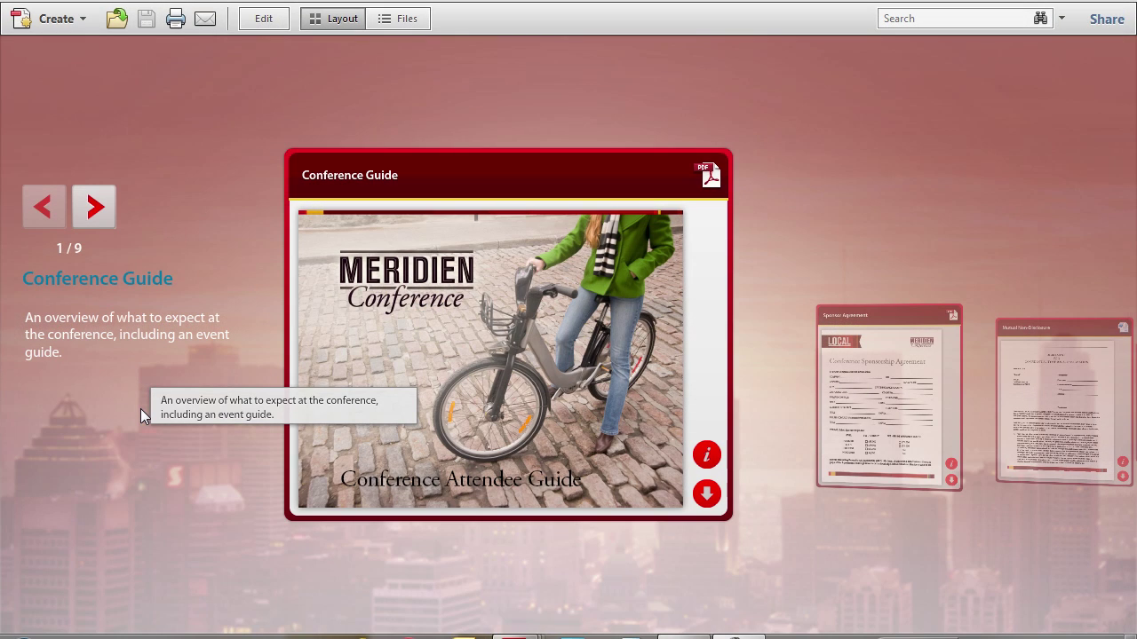
Advance through the portfolio files to Registration Site (item 8 of 9) and open it full view.
{"action": "left_click", "coordinate": [95, 207]}
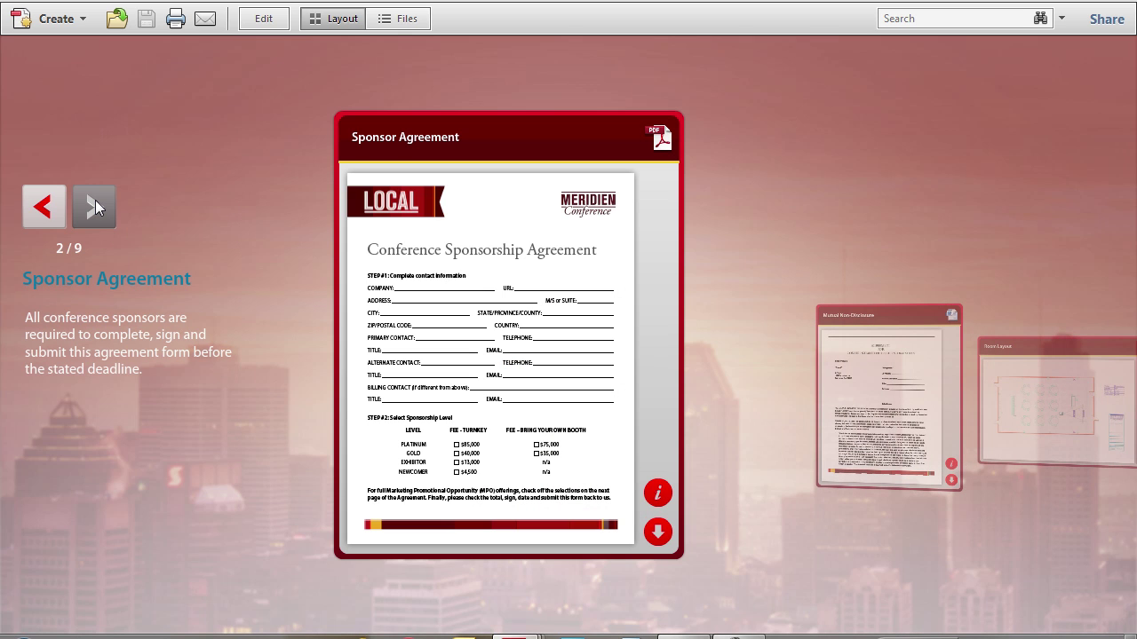
{"action": "left_click", "coordinate": [95, 204]}
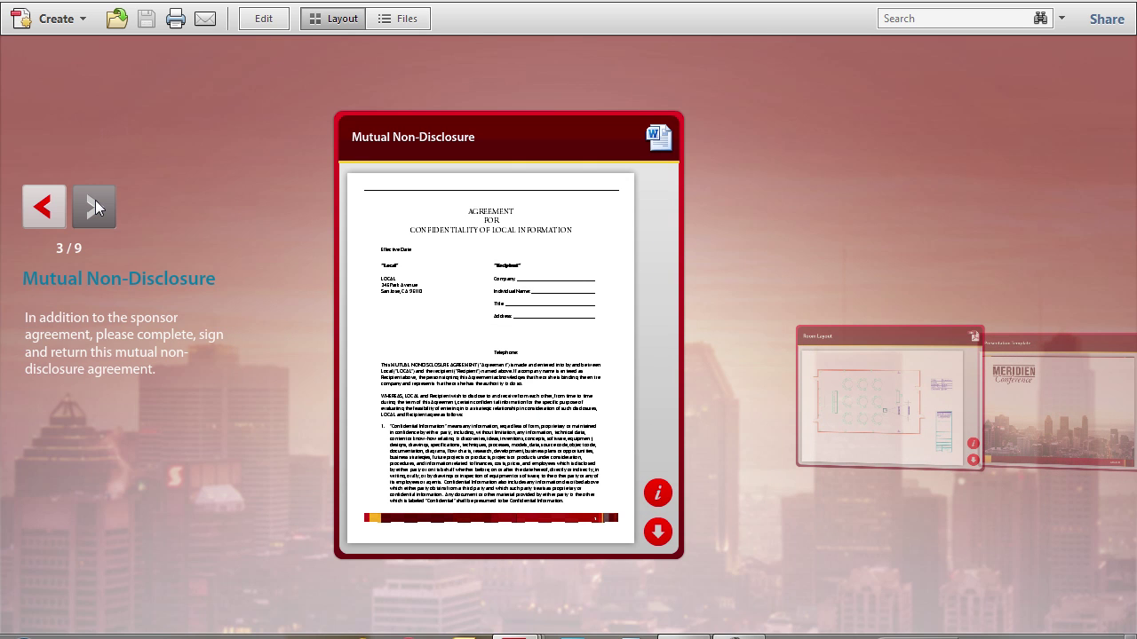
{"action": "left_click", "coordinate": [95, 204]}
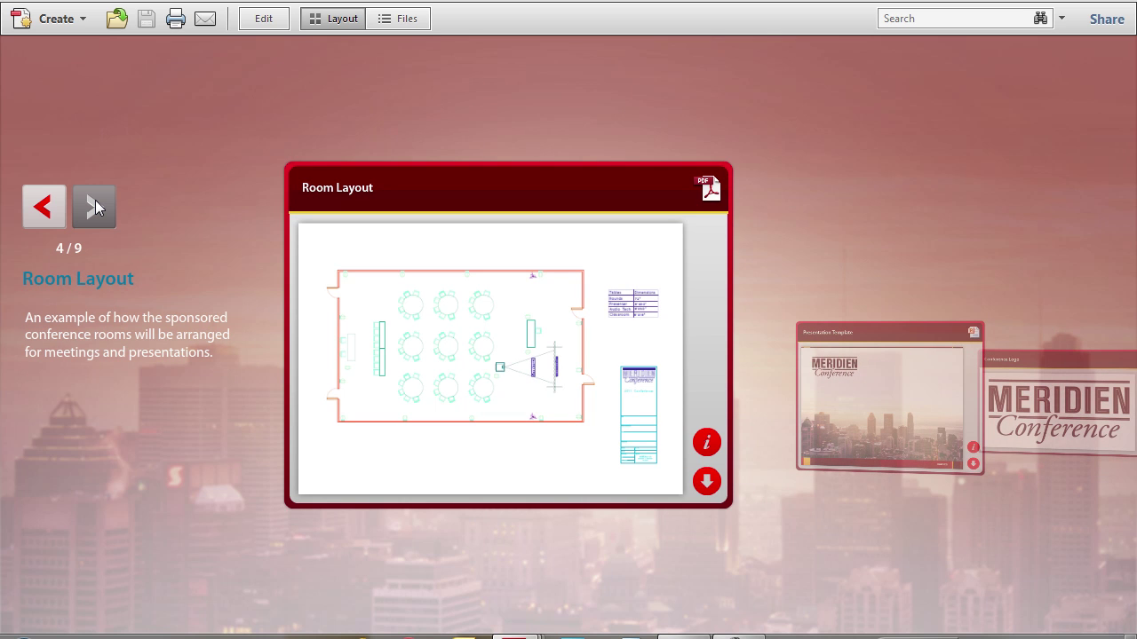
{"action": "left_click", "coordinate": [95, 206]}
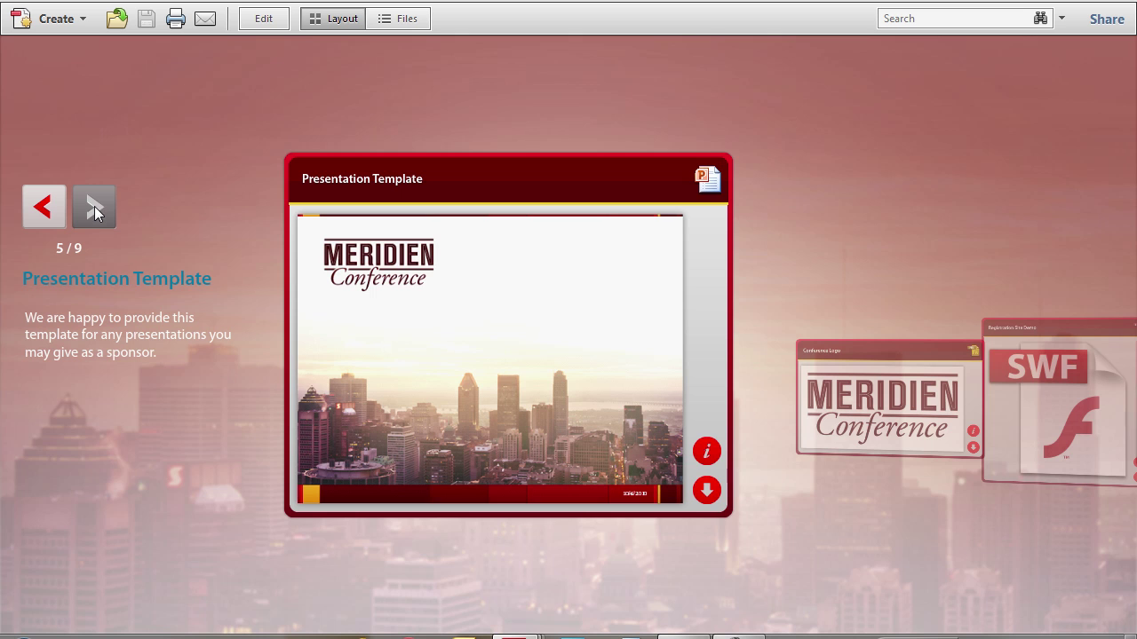
{"action": "left_click", "coordinate": [94, 206]}
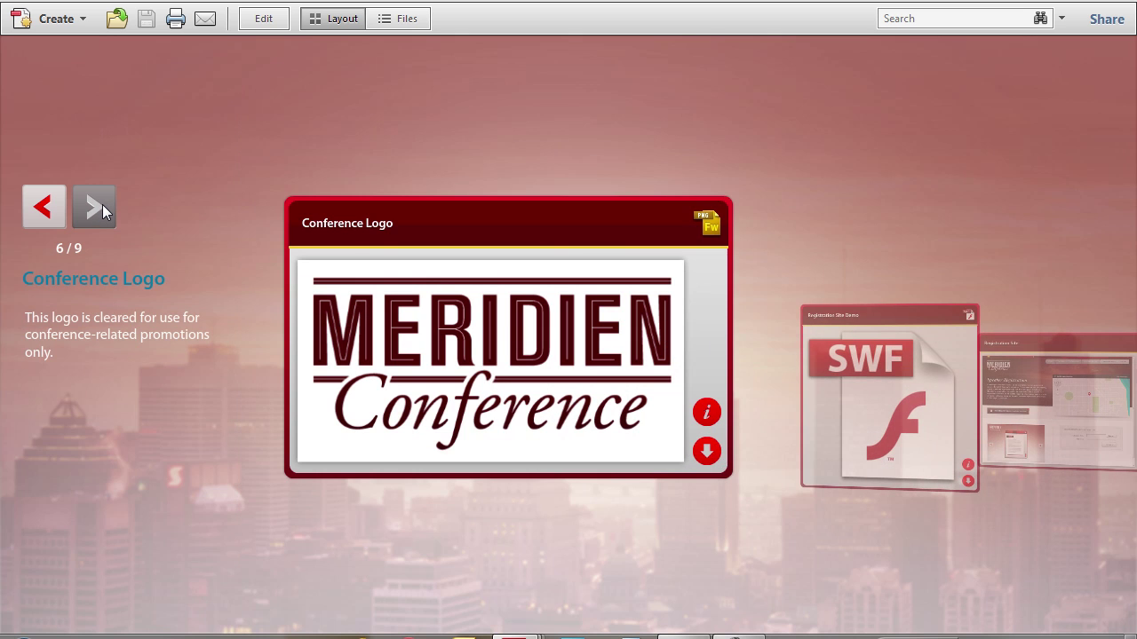
{"action": "left_click", "coordinate": [102, 206]}
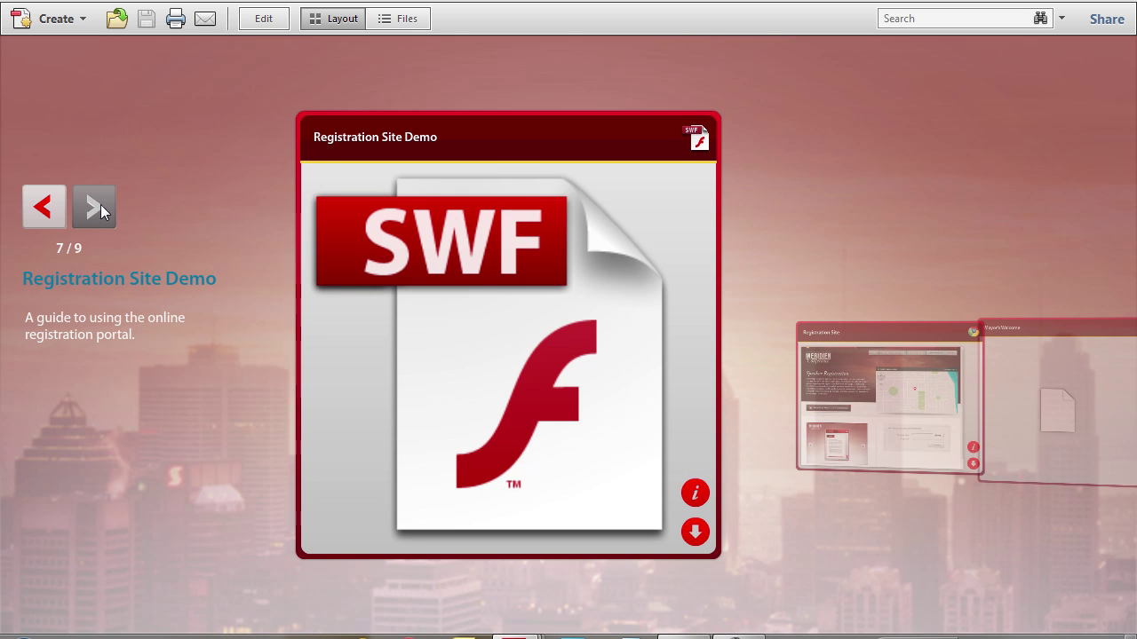
{"action": "left_click", "coordinate": [99, 206]}
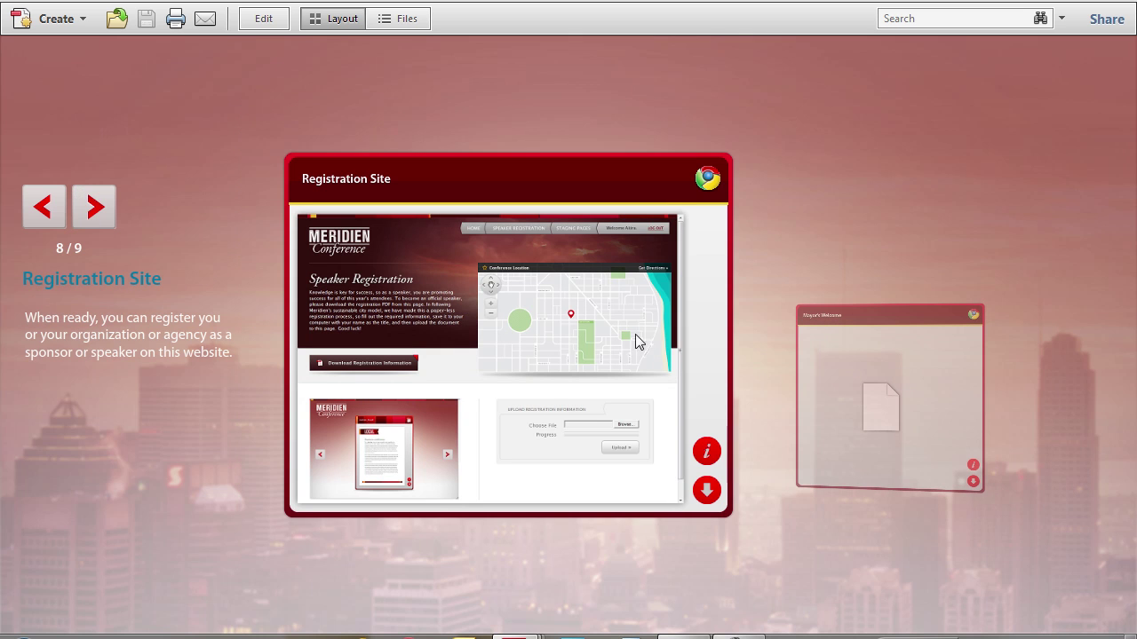
{"action": "double_click", "coordinate": [609, 315]}
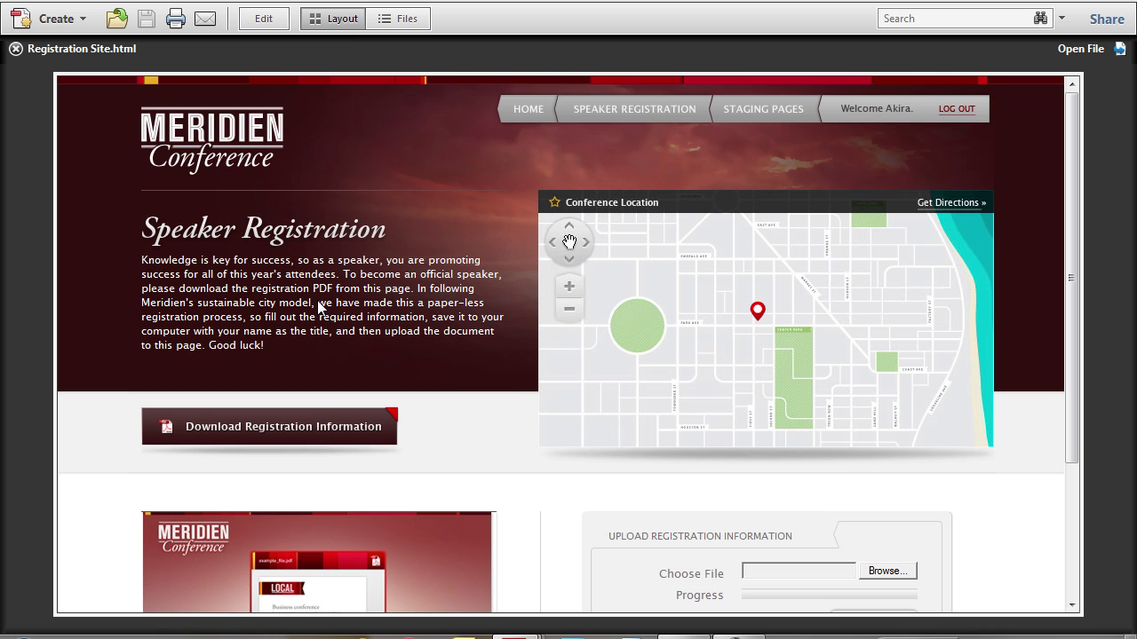
Close the web preview, then play and pause the Mayor's Welcome video.
{"action": "left_click", "coordinate": [76, 50]}
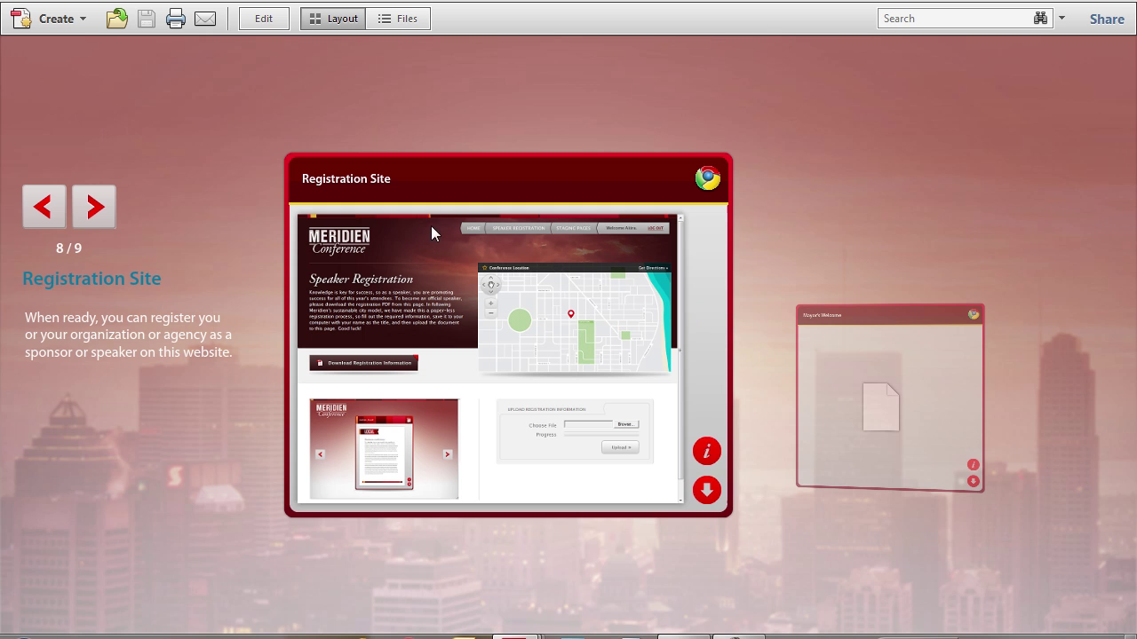
{"action": "left_click", "coordinate": [879, 391]}
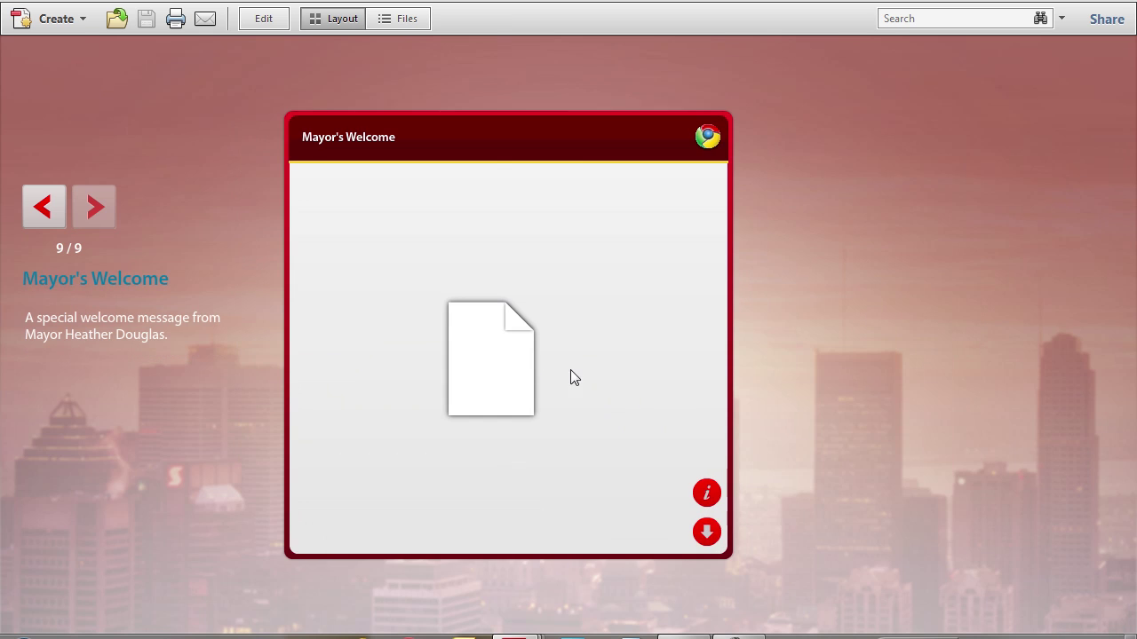
{"action": "left_click", "coordinate": [519, 359]}
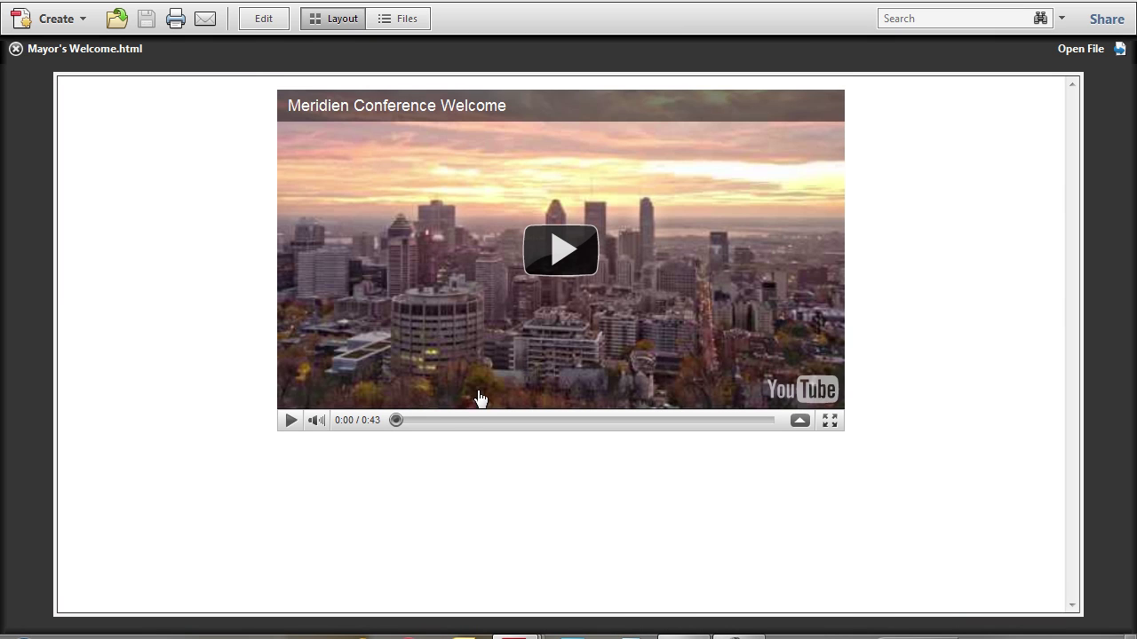
{"action": "left_click", "coordinate": [607, 257]}
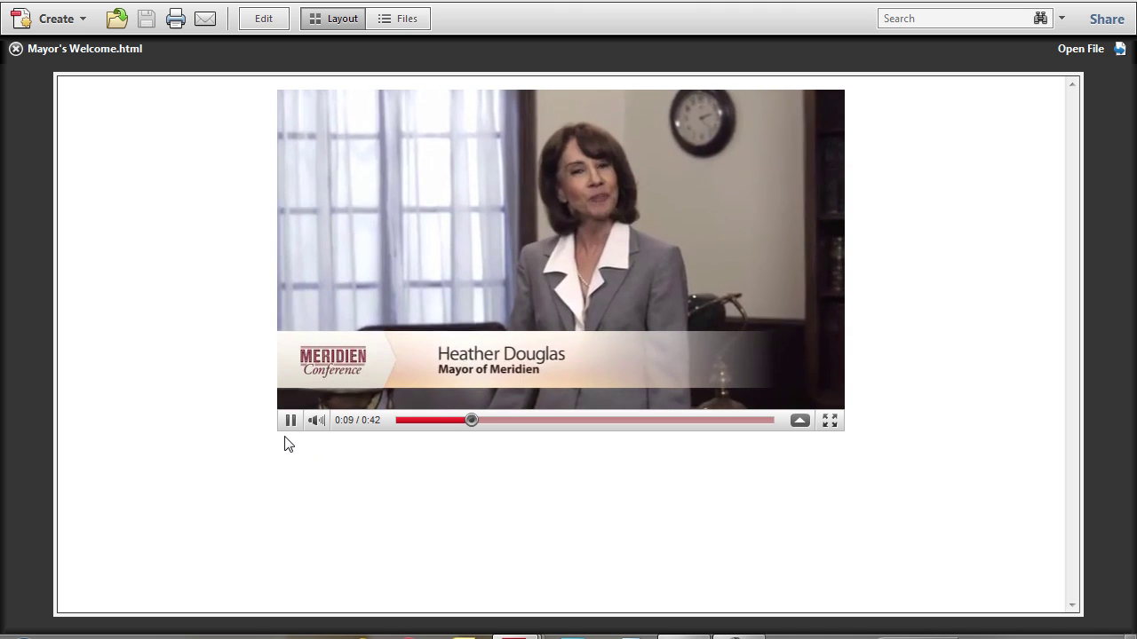
{"action": "left_click", "coordinate": [290, 421]}
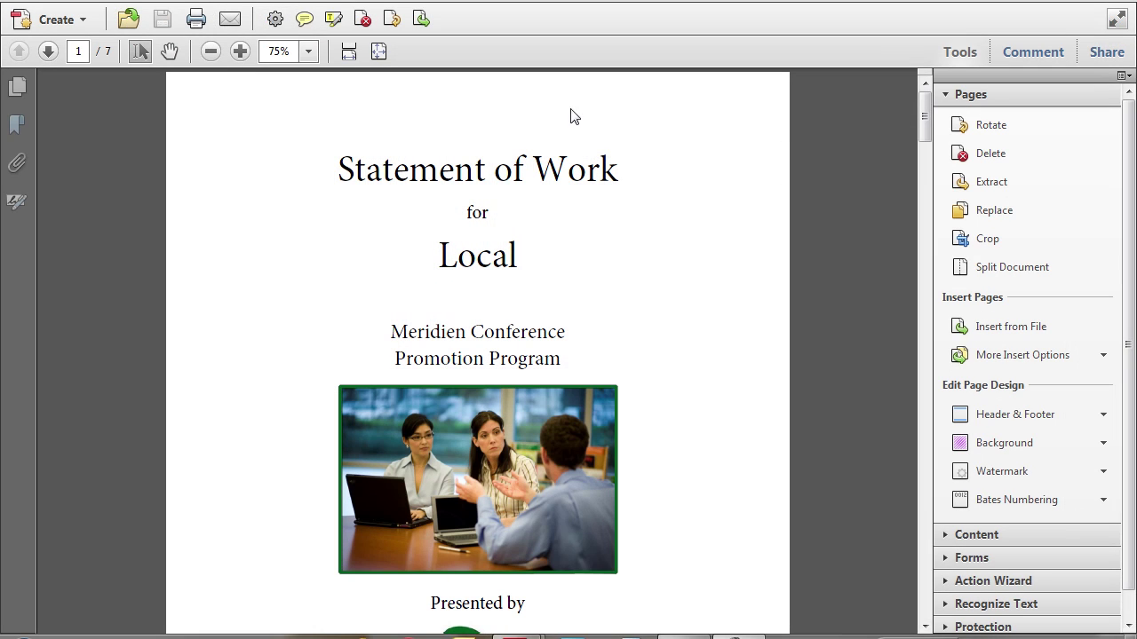
Save the Statement of Work PDF as a Word Document on the Desktop.
{"action": "key", "text": "alt+f"}
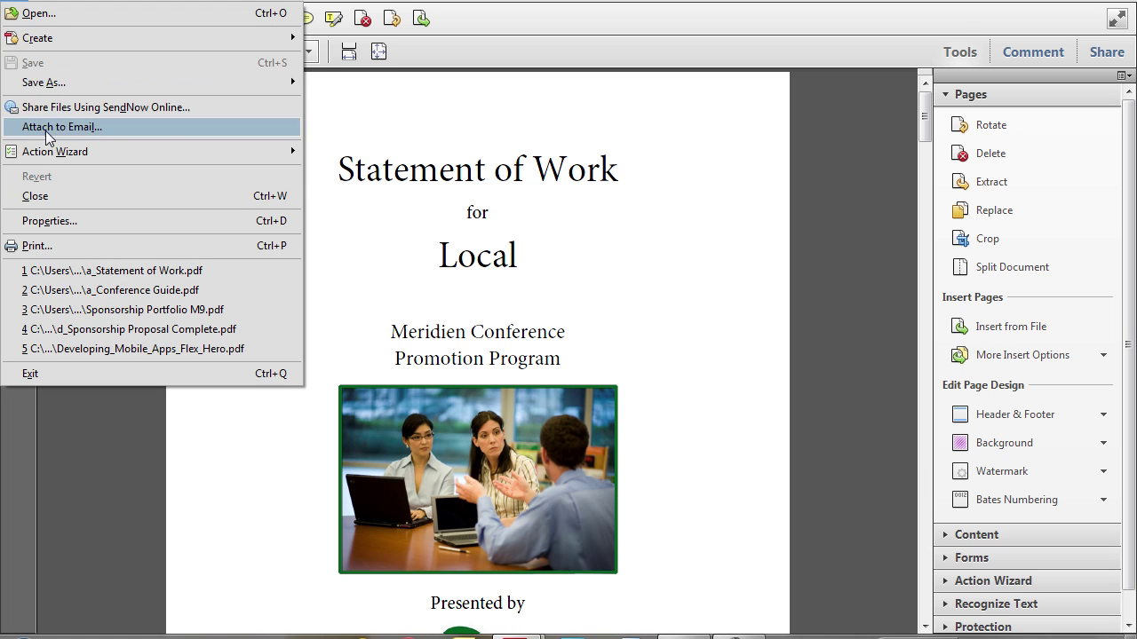
{"action": "mouse_move", "coordinate": [218, 84]}
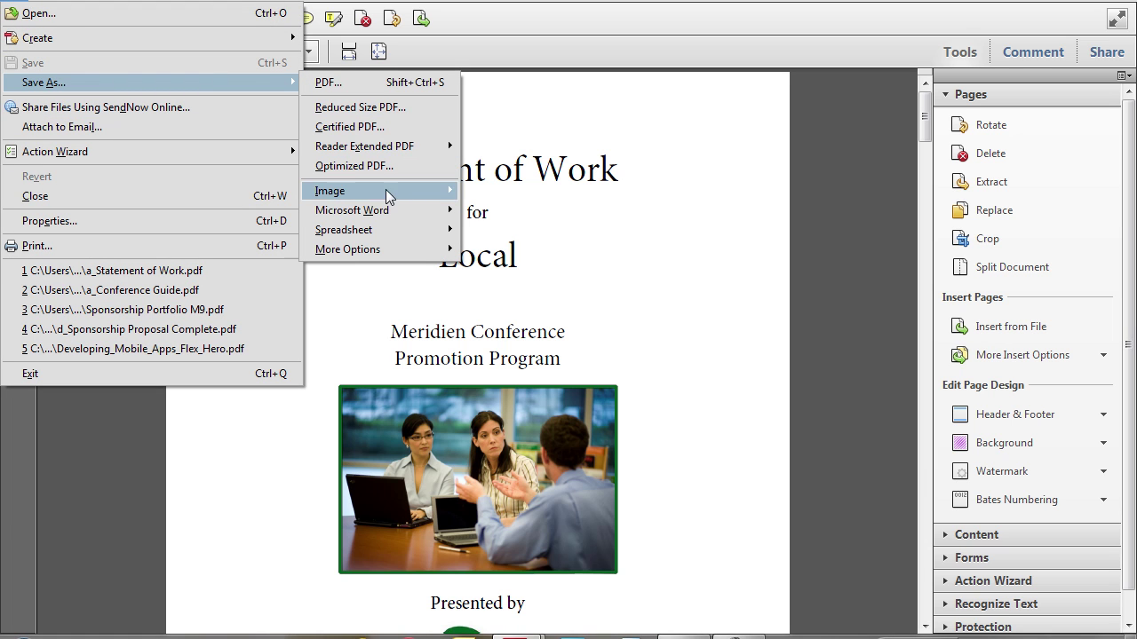
{"action": "mouse_move", "coordinate": [366, 219]}
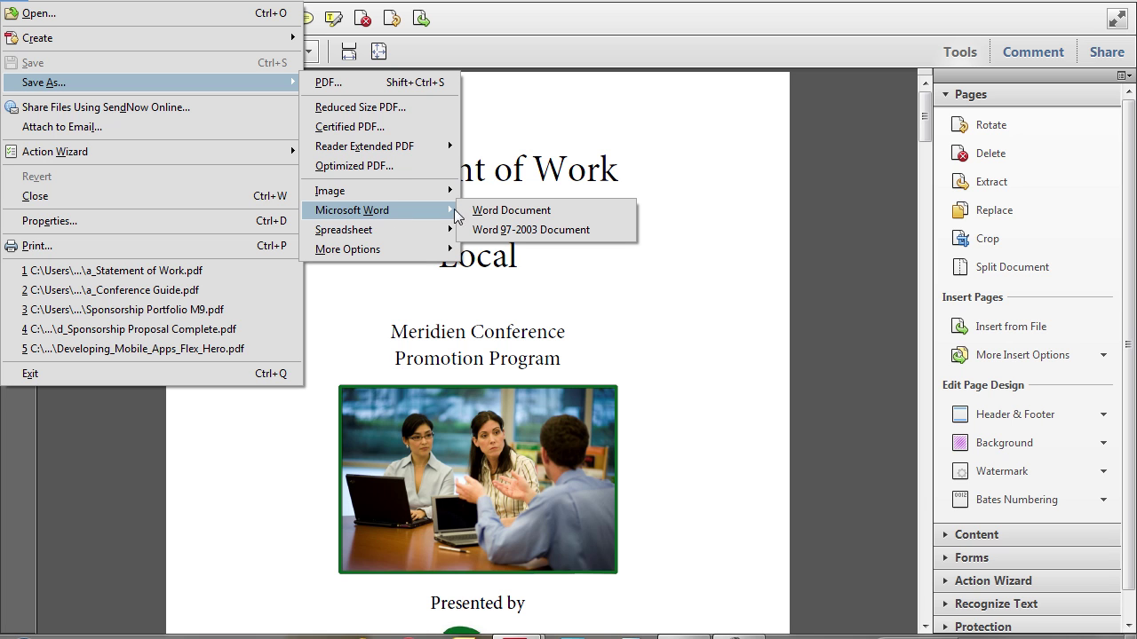
{"action": "left_click", "coordinate": [512, 210]}
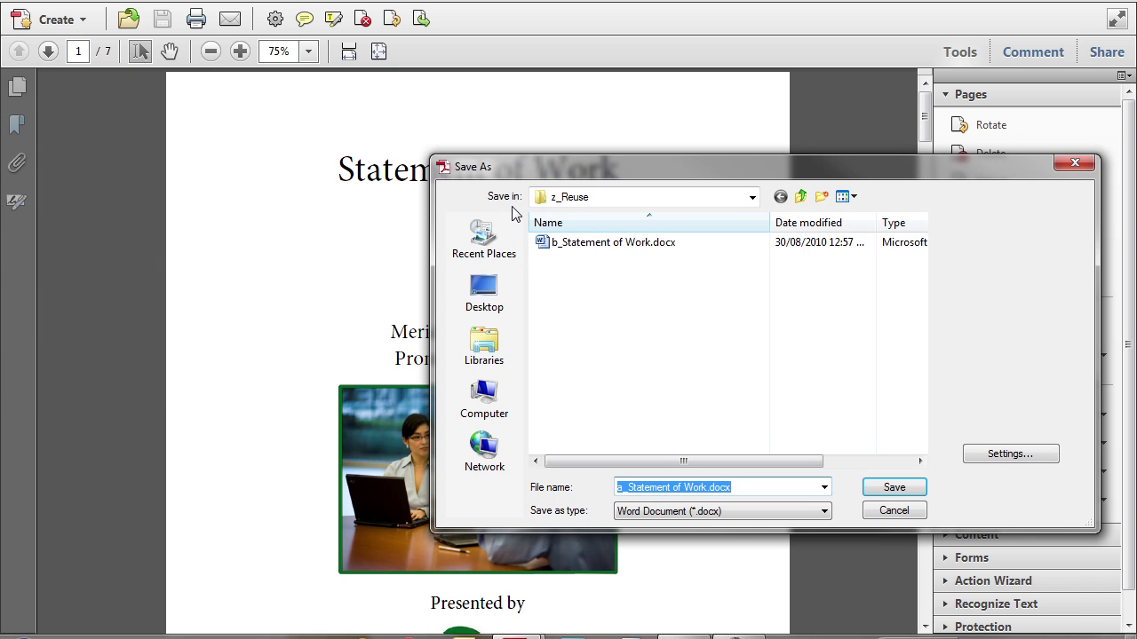
{"action": "left_click", "coordinate": [488, 305]}
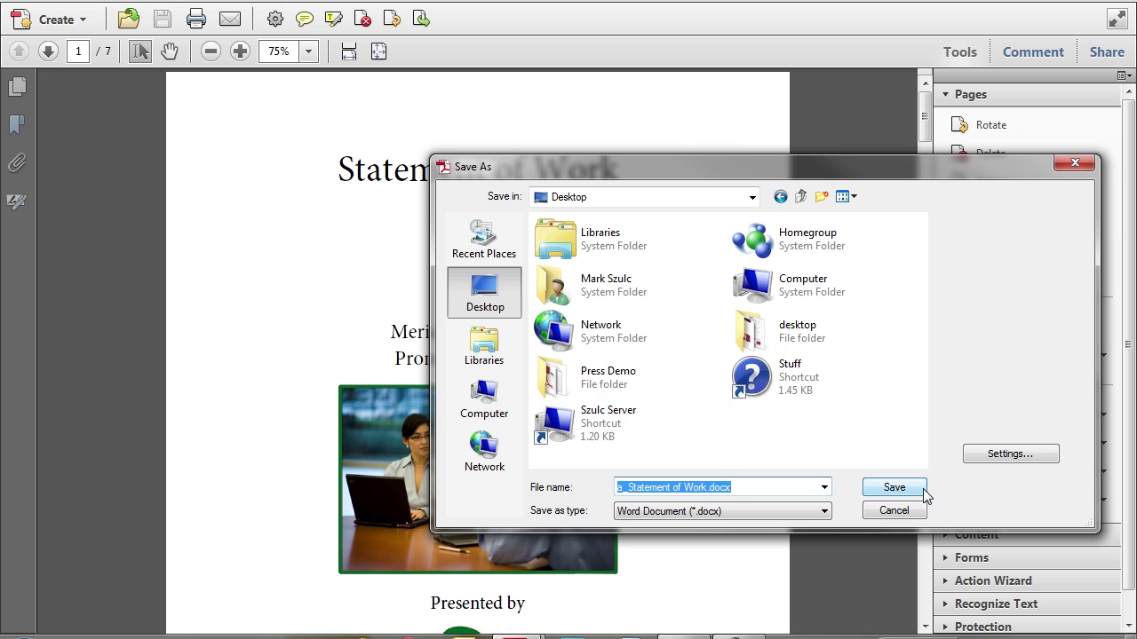
{"action": "left_click", "coordinate": [894, 488]}
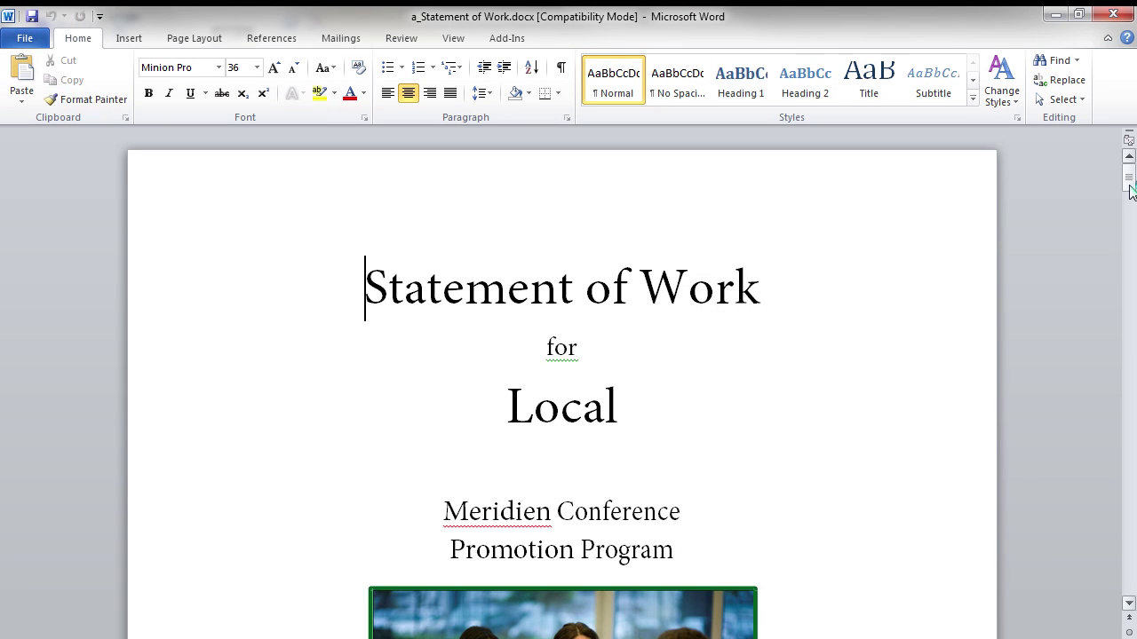
Scroll a_Statement of Work.docx down to the Pricing table and select its Description cells.
{"action": "left_click_drag", "start_coordinate": [1129, 174], "coordinate": [1128, 253]}
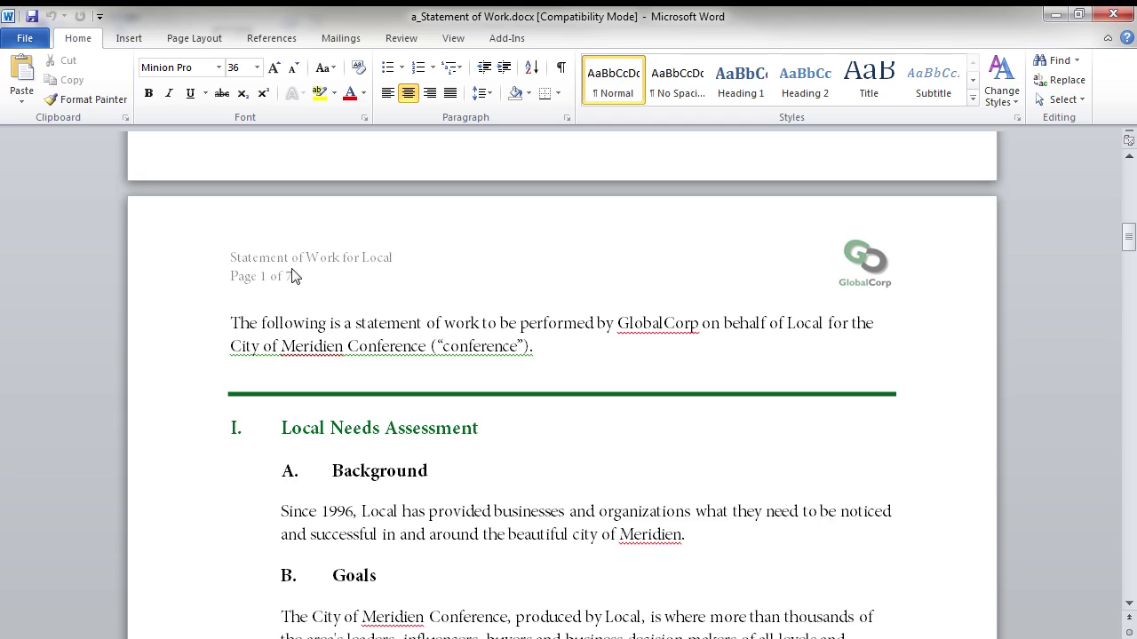
{"action": "left_click_drag", "start_coordinate": [1130, 242], "coordinate": [1121, 450]}
{"action": "left_click_drag", "start_coordinate": [302, 246], "coordinate": [932, 554]}
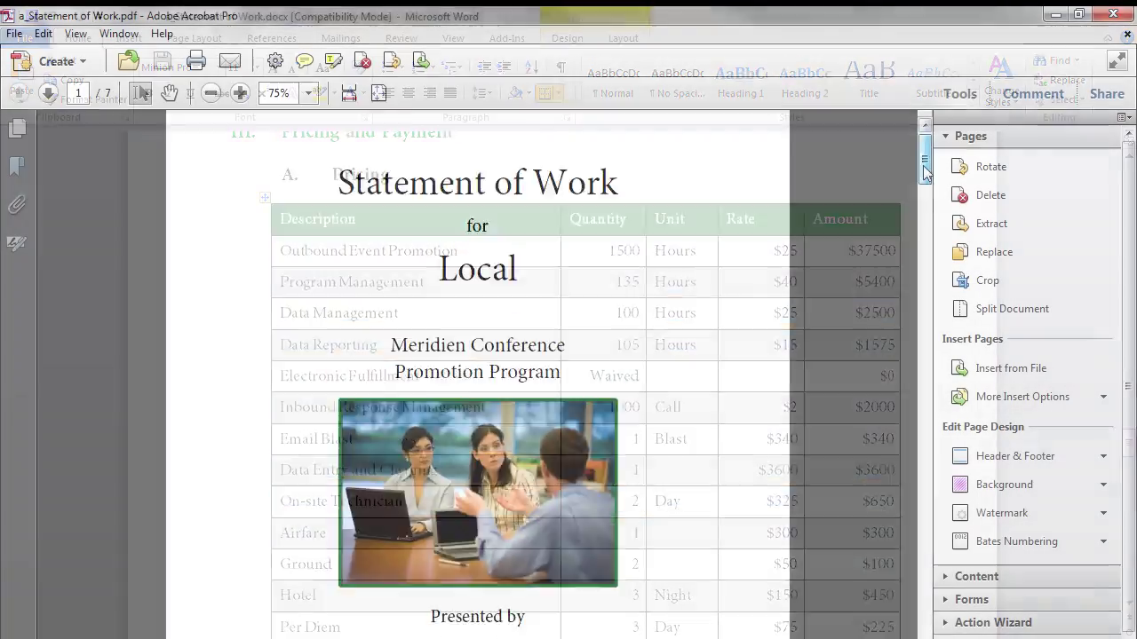
Select the page 5 Pricing table and export the selection as an Excel Workbook (*.xlsx).
{"action": "scroll", "coordinate": [893, 425], "scroll_direction": "down", "scroll_amount": 20}
{"action": "scroll", "coordinate": [894, 424], "scroll_direction": "down", "scroll_amount": 10}
{"action": "scroll", "coordinate": [888, 482], "scroll_direction": "up", "scroll_amount": 1}
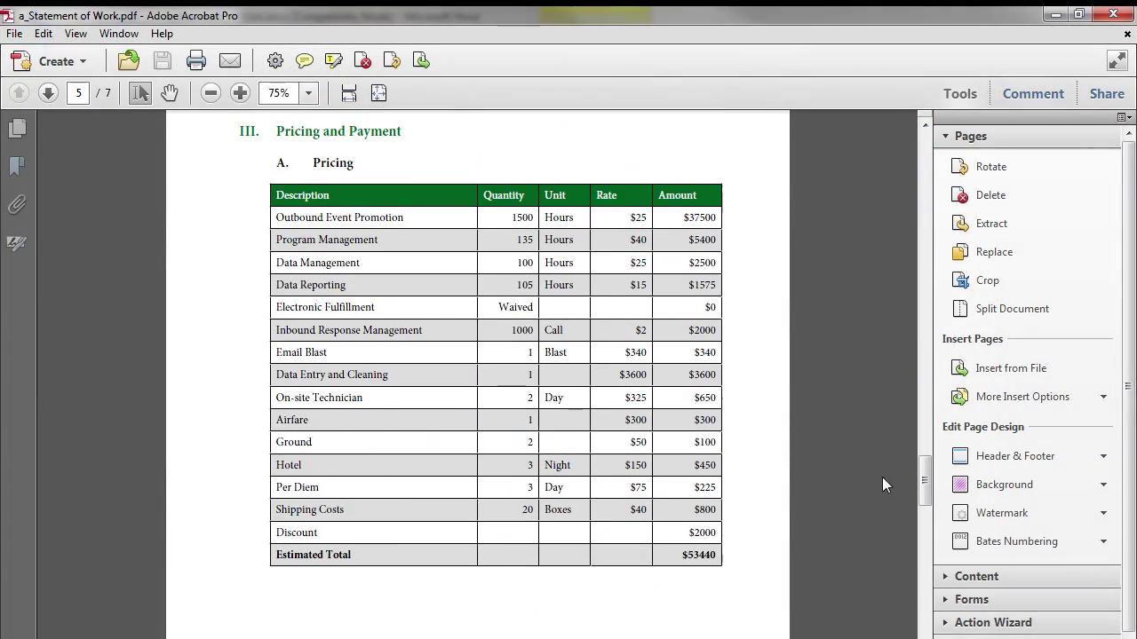
{"action": "left_click_drag", "start_coordinate": [276, 191], "coordinate": [719, 550]}
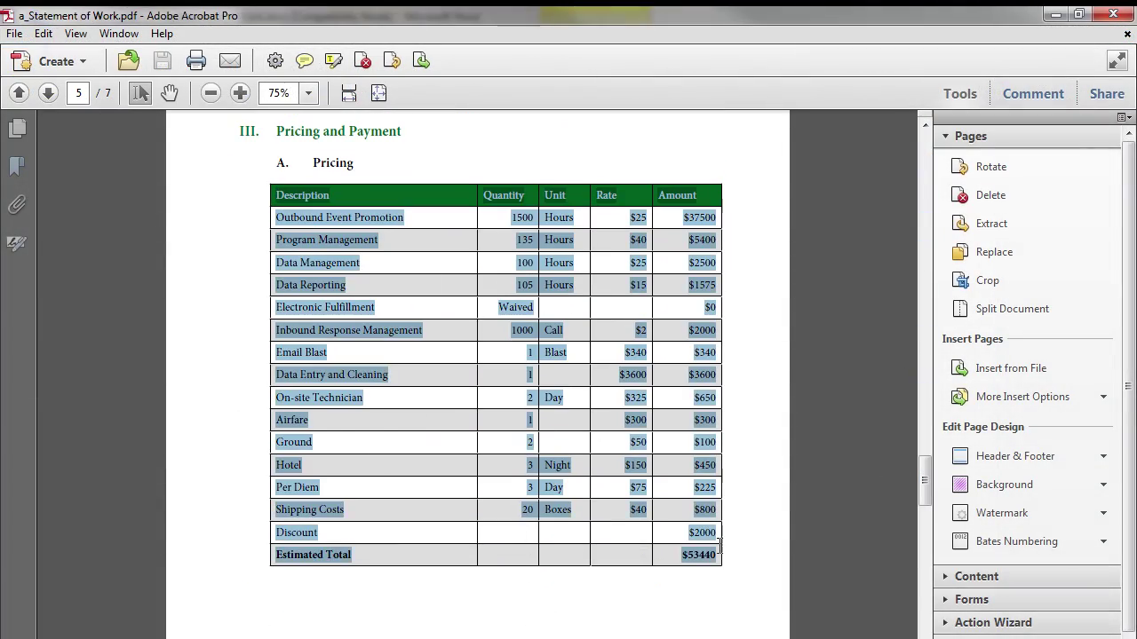
{"action": "right_click", "coordinate": [691, 554]}
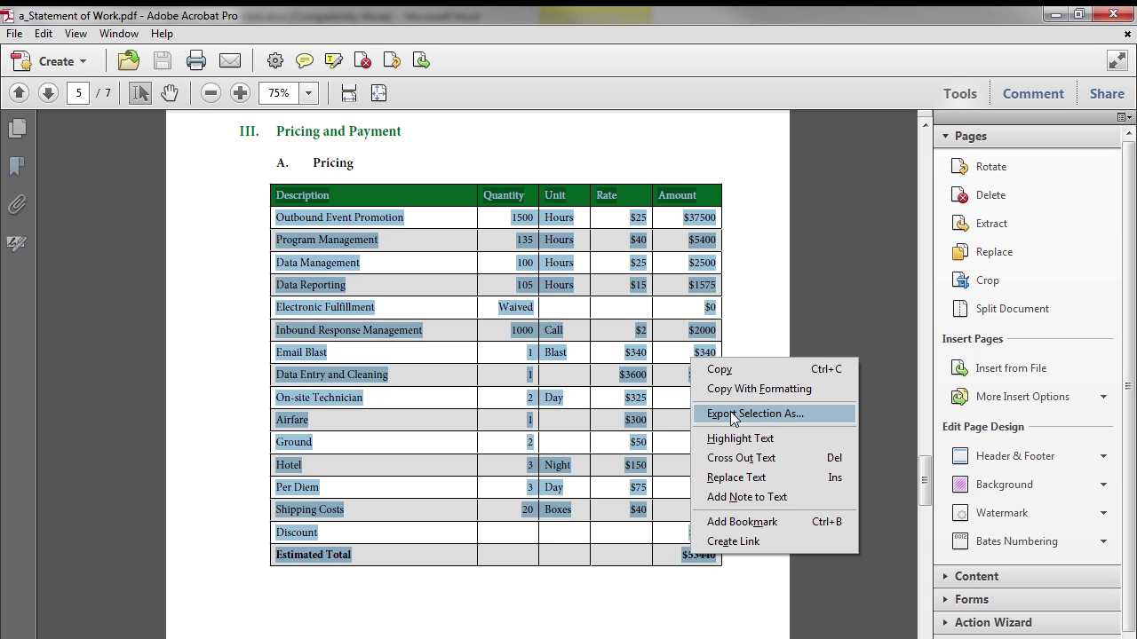
{"action": "left_click", "coordinate": [732, 414]}
{"action": "left_click", "coordinate": [729, 544]}
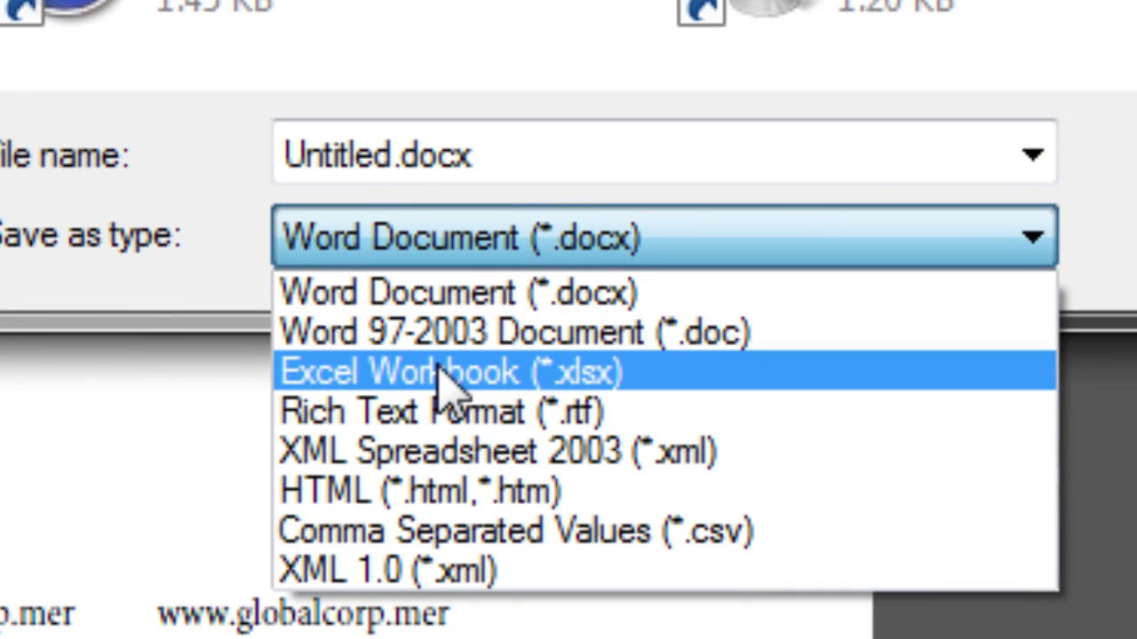
{"action": "left_click", "coordinate": [441, 375]}
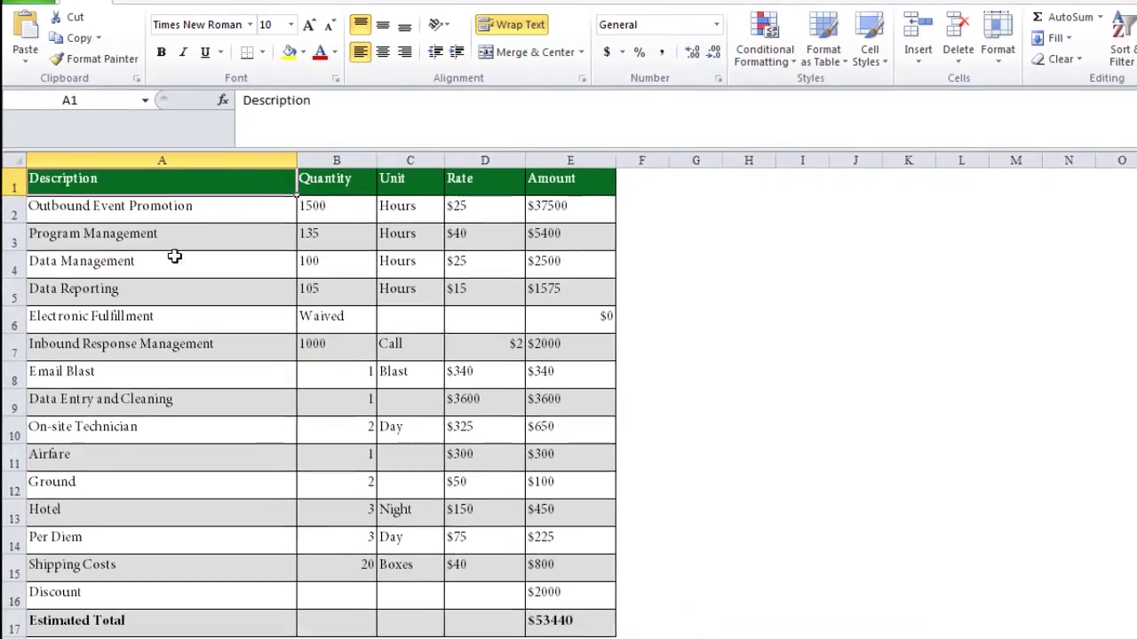
Inspect the Excel table: cell A4, rows 5–12 and the On-site Technician amount.
{"action": "left_click", "coordinate": [227, 246]}
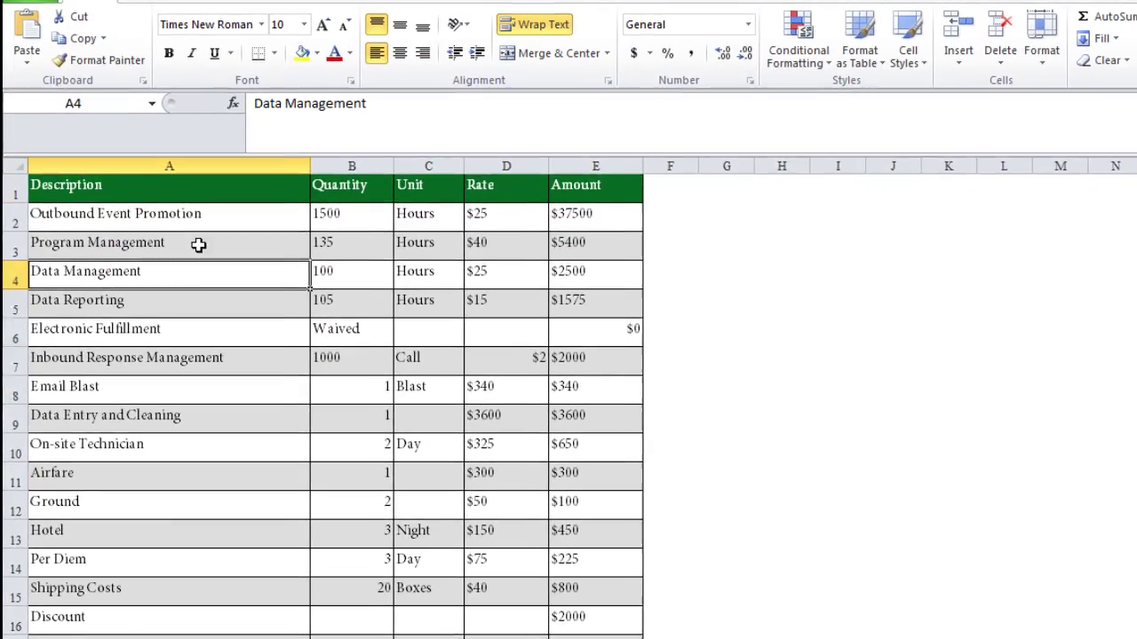
{"action": "left_click_drag", "start_coordinate": [272, 326], "coordinate": [530, 520]}
{"action": "left_click", "coordinate": [684, 457]}
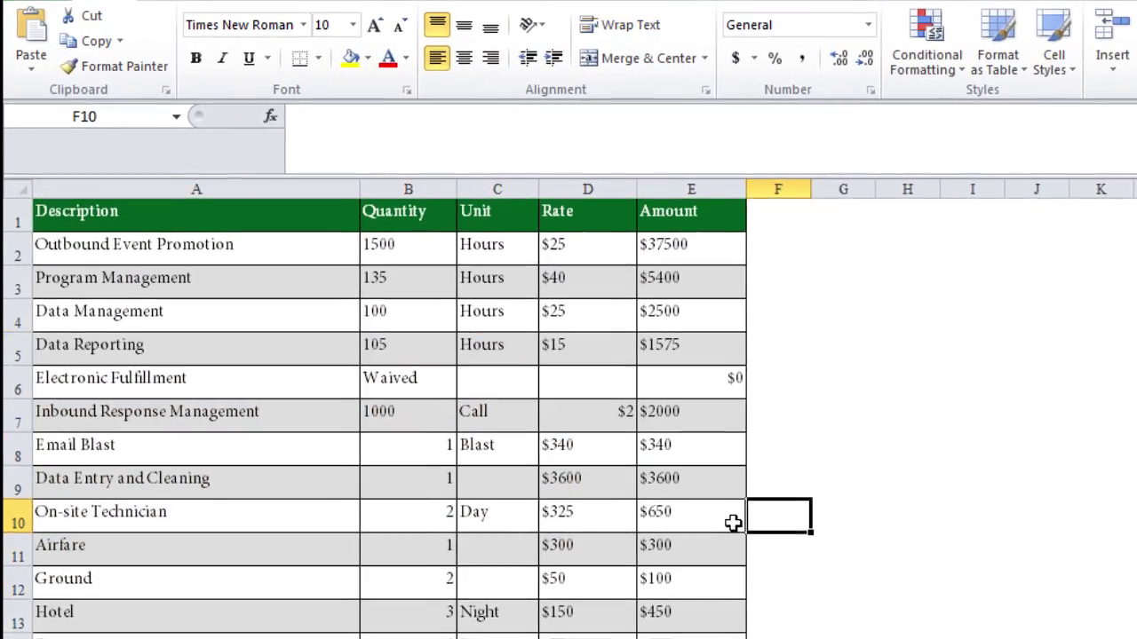
{"action": "left_click", "coordinate": [597, 453]}
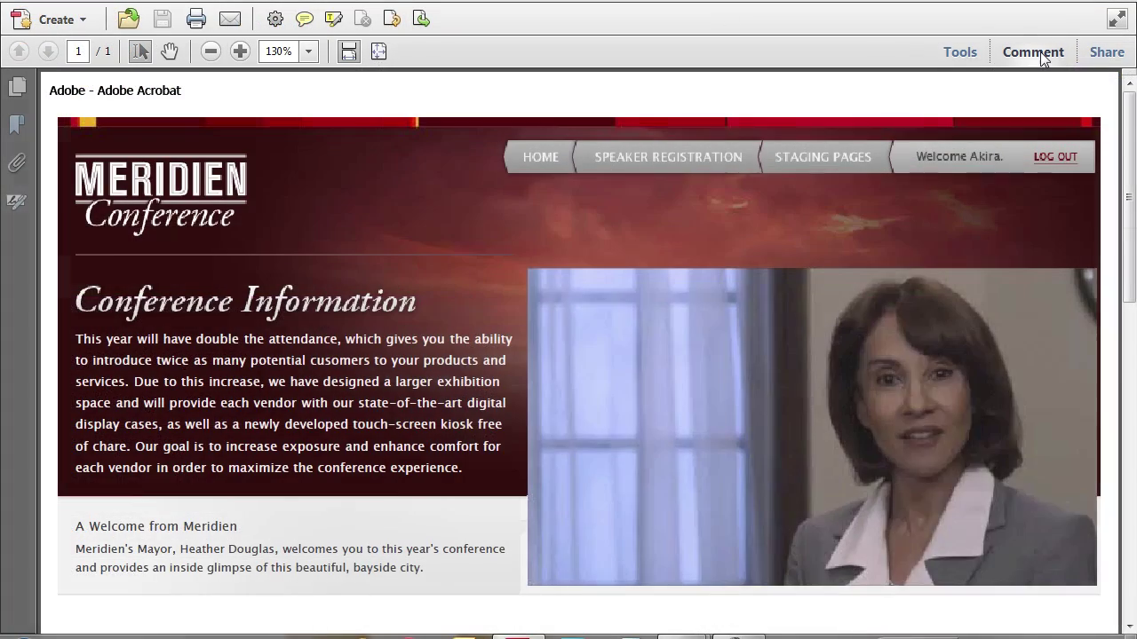
{"action": "left_click", "coordinate": [1033, 54]}
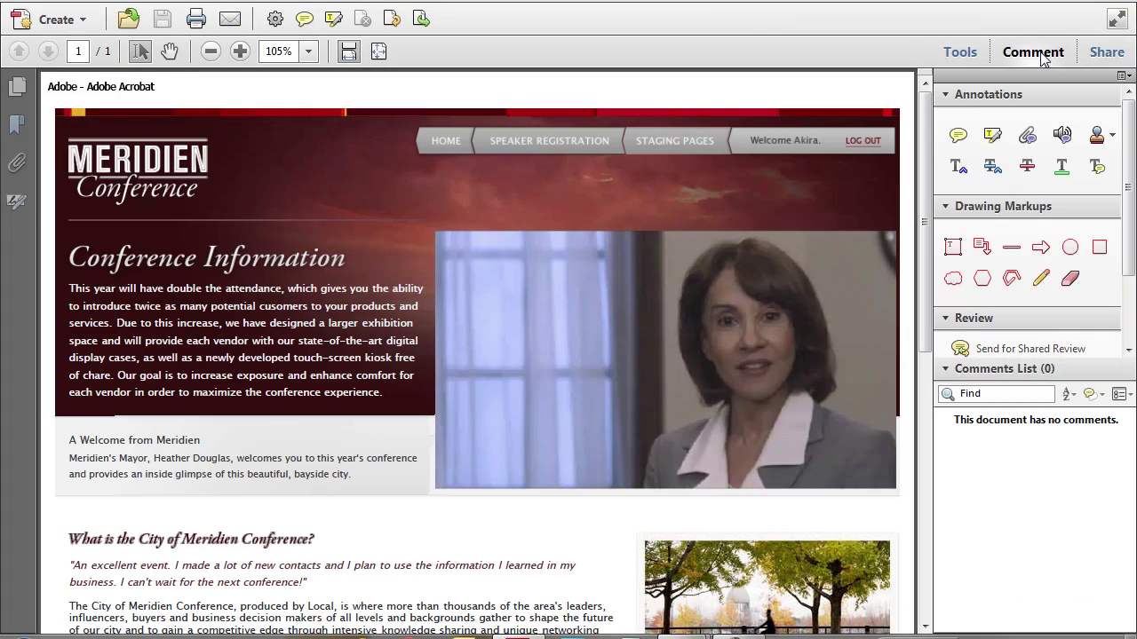
Add a 'Love the layout!' sticky note by the logo and mark 'cusomers' for replacement.
{"action": "left_click", "coordinate": [319, 179]}
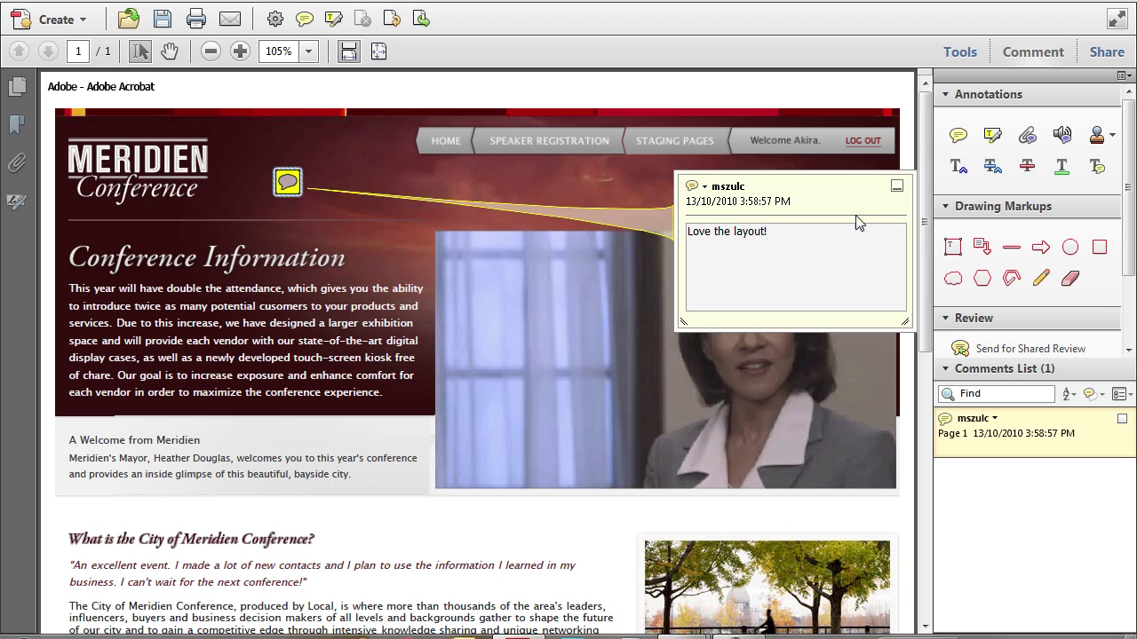
{"action": "left_click_drag", "start_coordinate": [830, 177], "coordinate": [567, 78]}
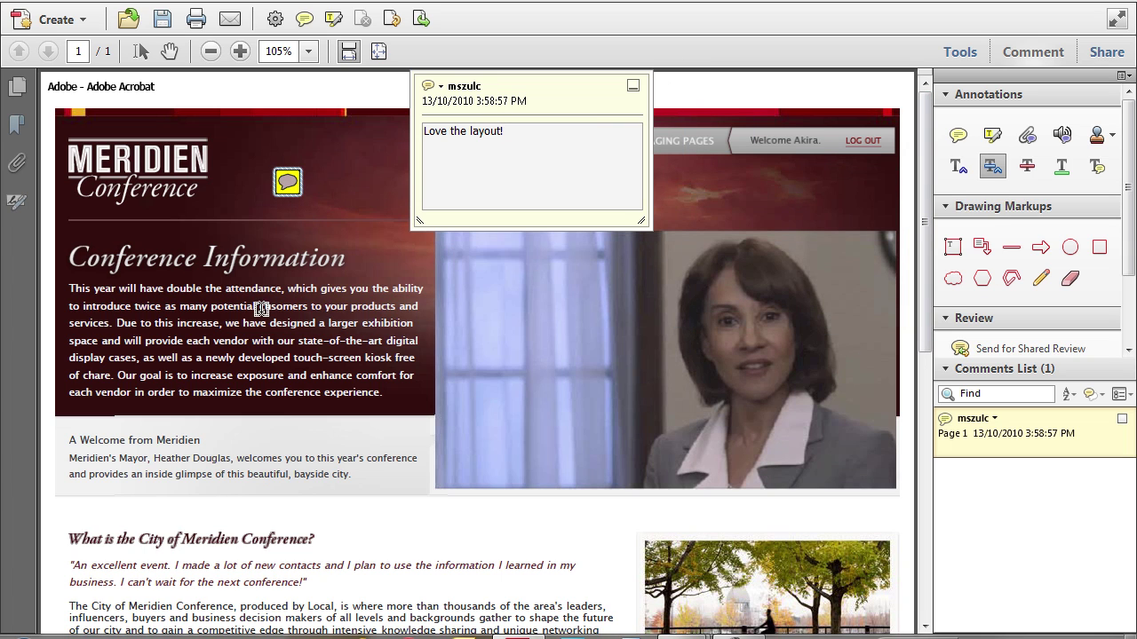
{"action": "double_click", "coordinate": [307, 305]}
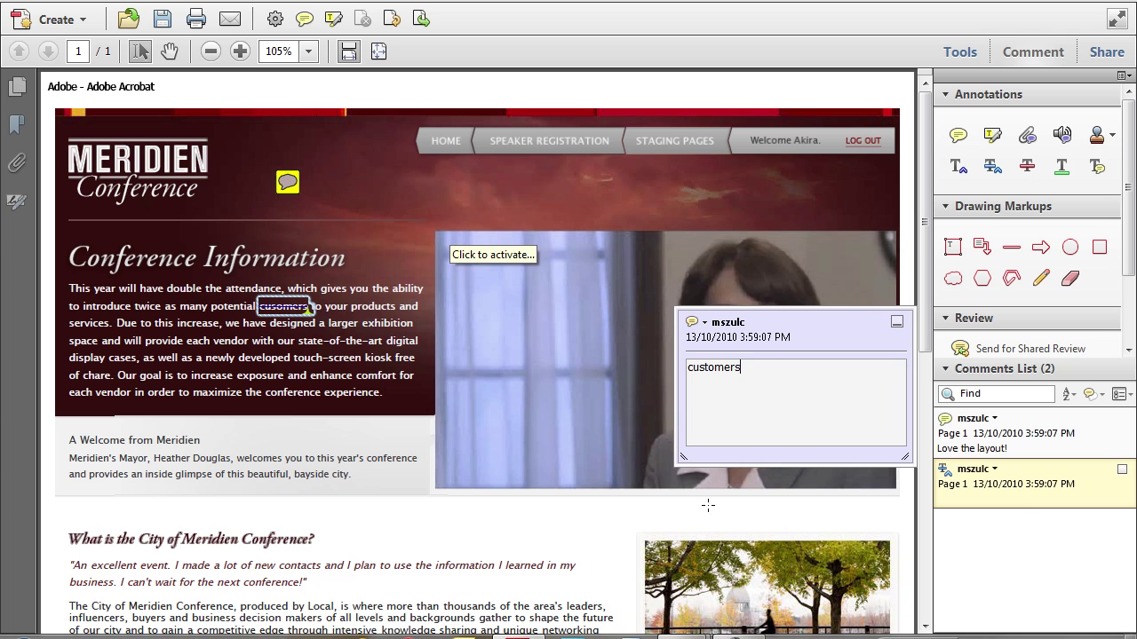
{"action": "left_click_drag", "start_coordinate": [816, 329], "coordinate": [463, 200]}
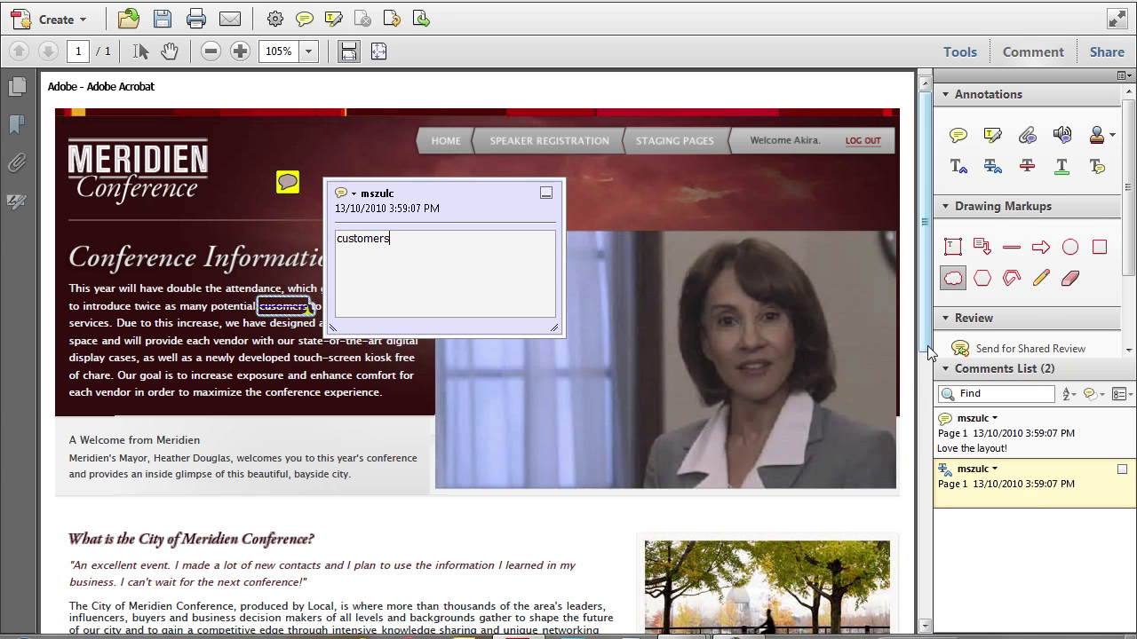
Draw a cloud around the cyclist photo and place a dated APPROVED stamp below Why Participate.
{"action": "scroll", "coordinate": [841, 340], "scroll_direction": "down", "scroll_amount": 3}
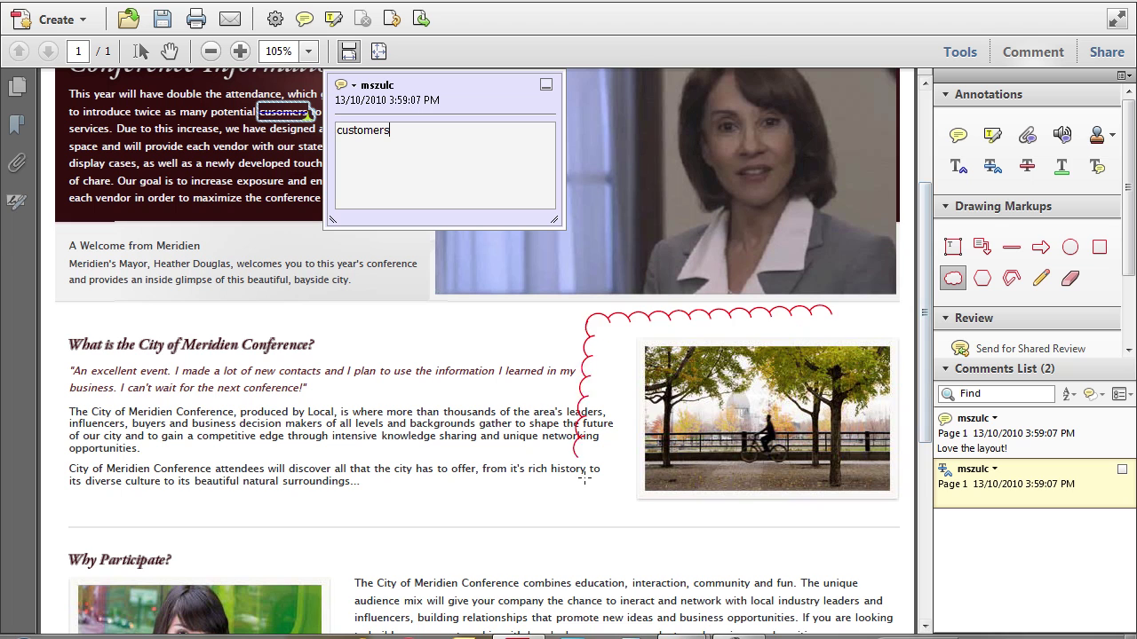
{"action": "left_click", "coordinate": [835, 317]}
{"action": "scroll", "coordinate": [912, 310], "scroll_direction": "down", "scroll_amount": 4}
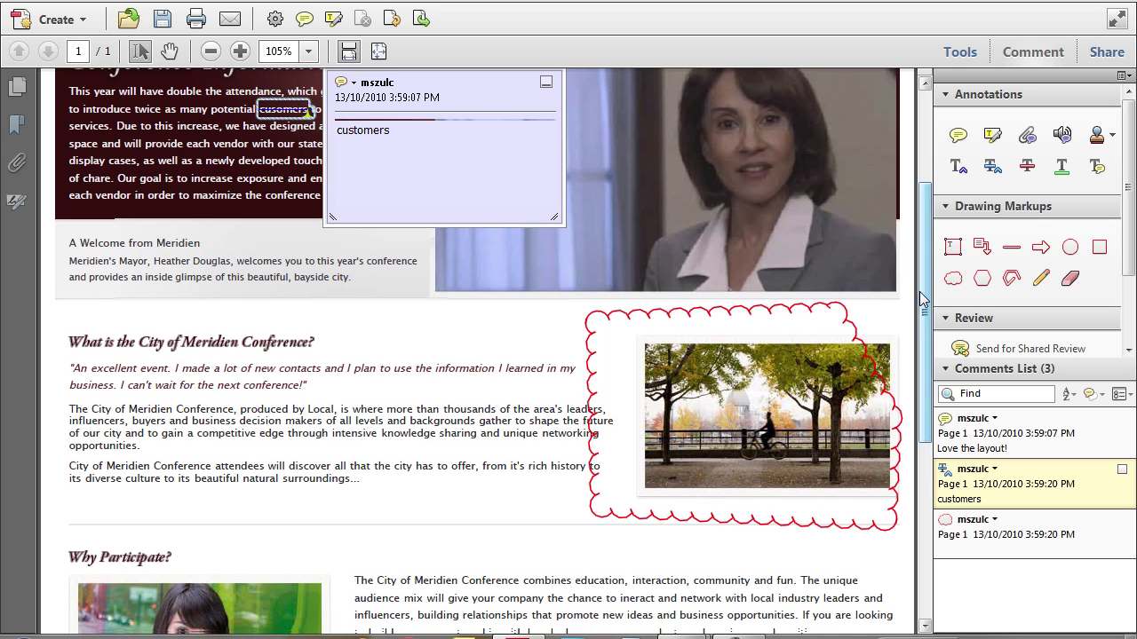
{"action": "left_click", "coordinate": [1108, 140]}
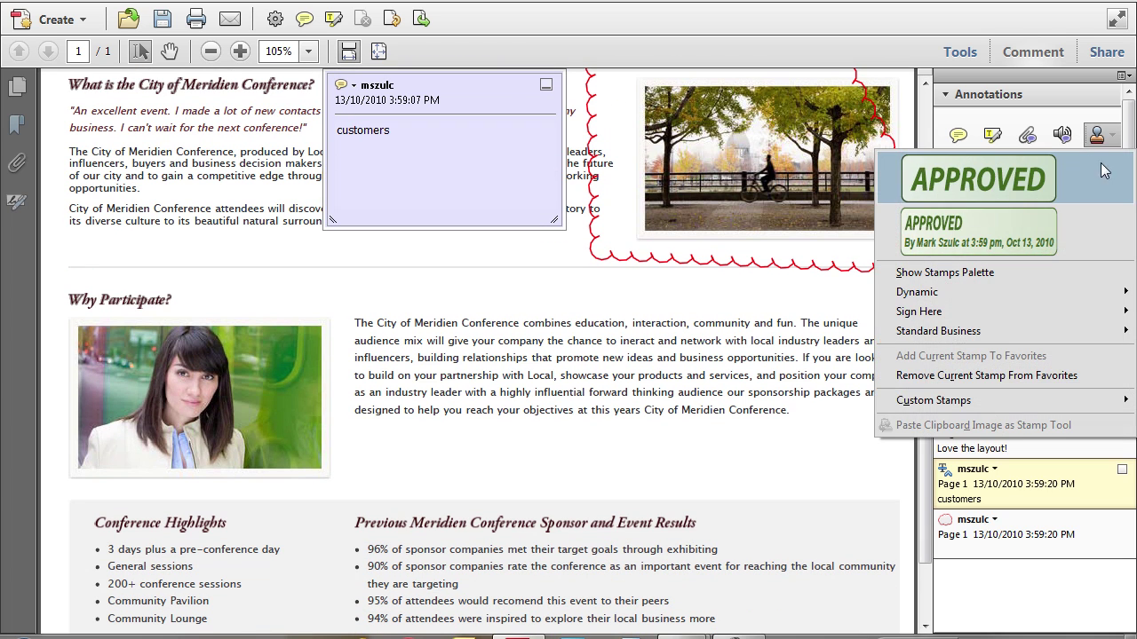
{"action": "left_click", "coordinate": [956, 231]}
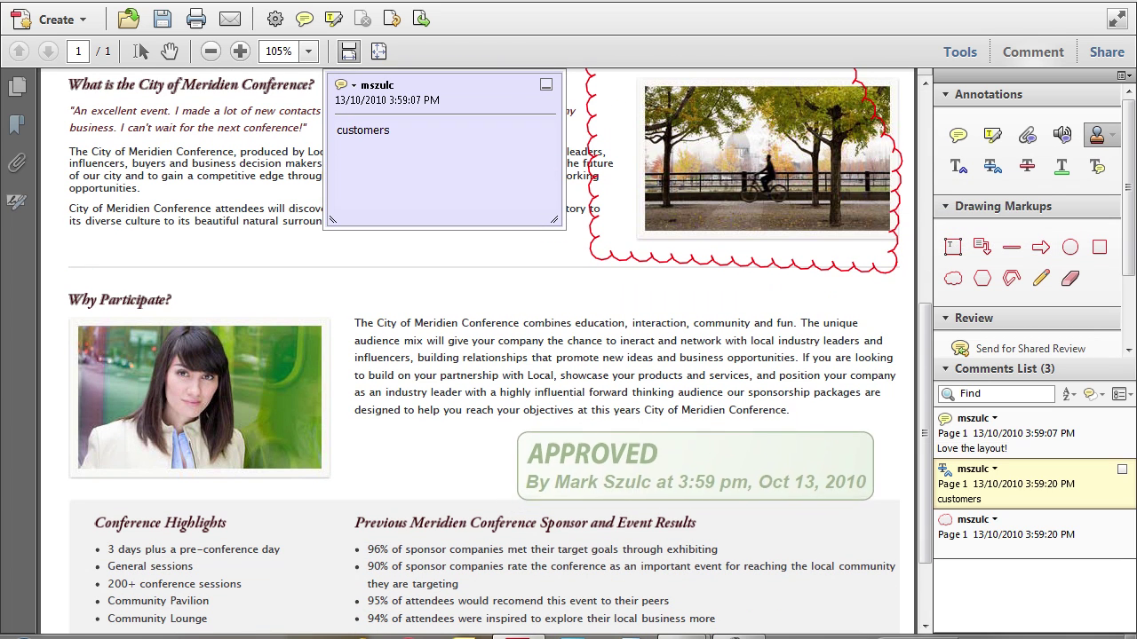
{"action": "left_click", "coordinate": [697, 466]}
{"action": "left_click_drag", "start_coordinate": [926, 375], "coordinate": [922, 148]}
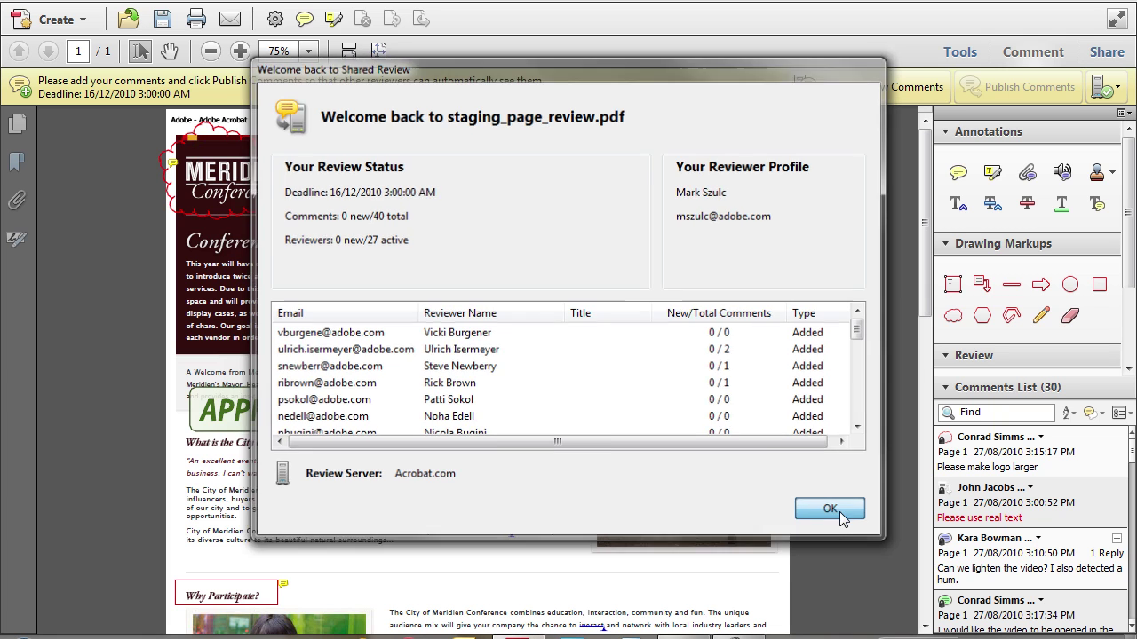
Dismiss the review welcome, select the cloud, callout and APPROVED markups, then check for new comments.
{"action": "left_click", "coordinate": [837, 510]}
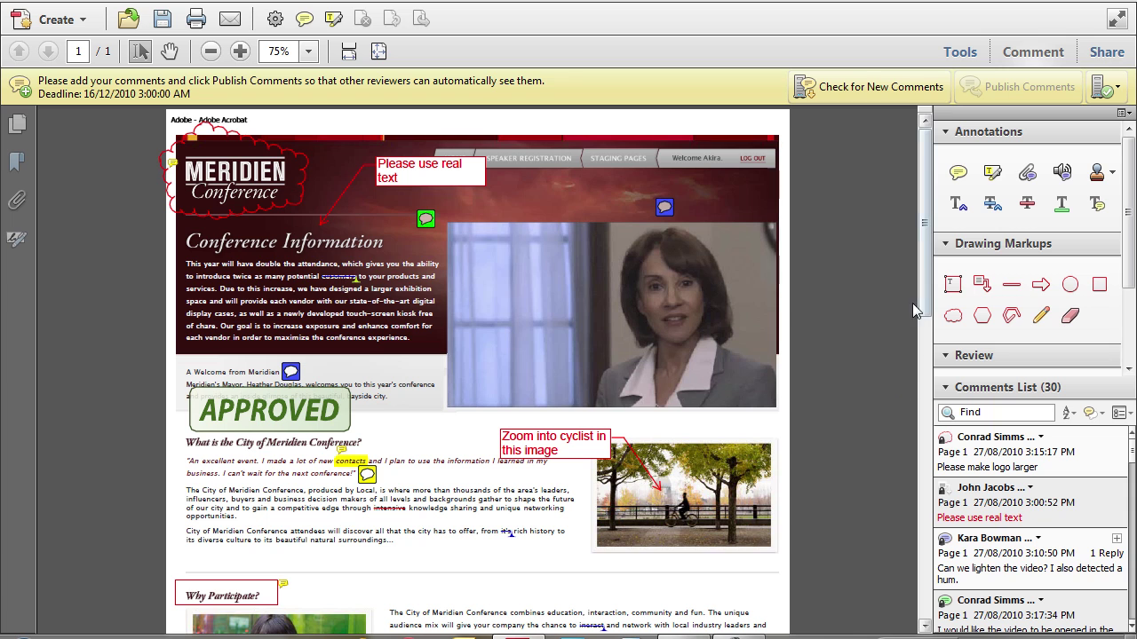
{"action": "left_click", "coordinate": [271, 205]}
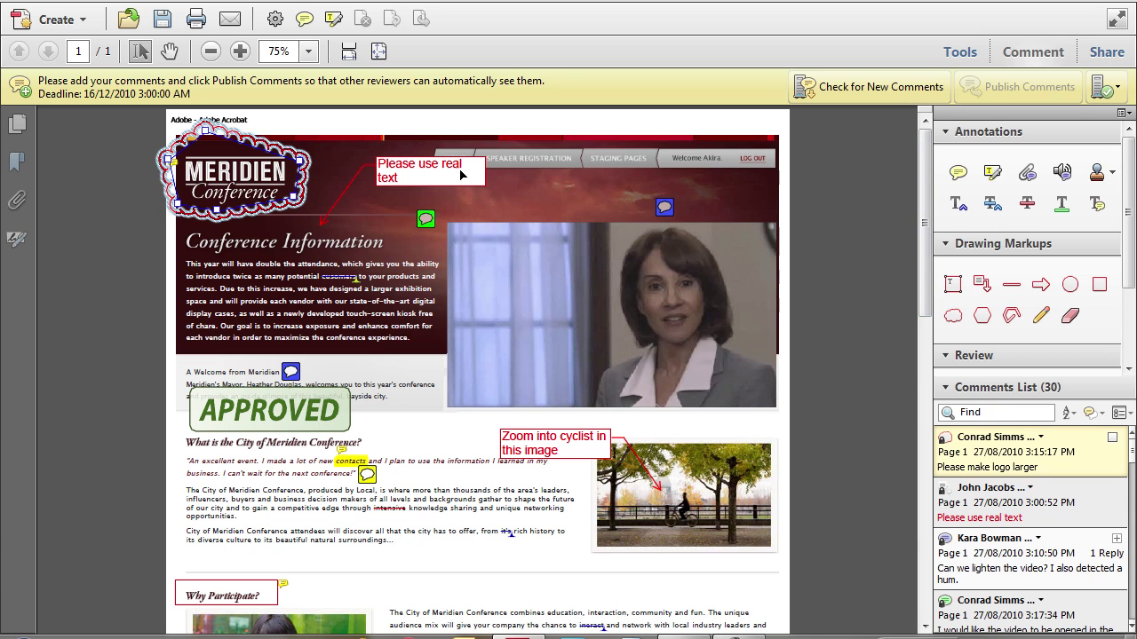
{"action": "left_click", "coordinate": [342, 196]}
{"action": "left_click", "coordinate": [285, 430]}
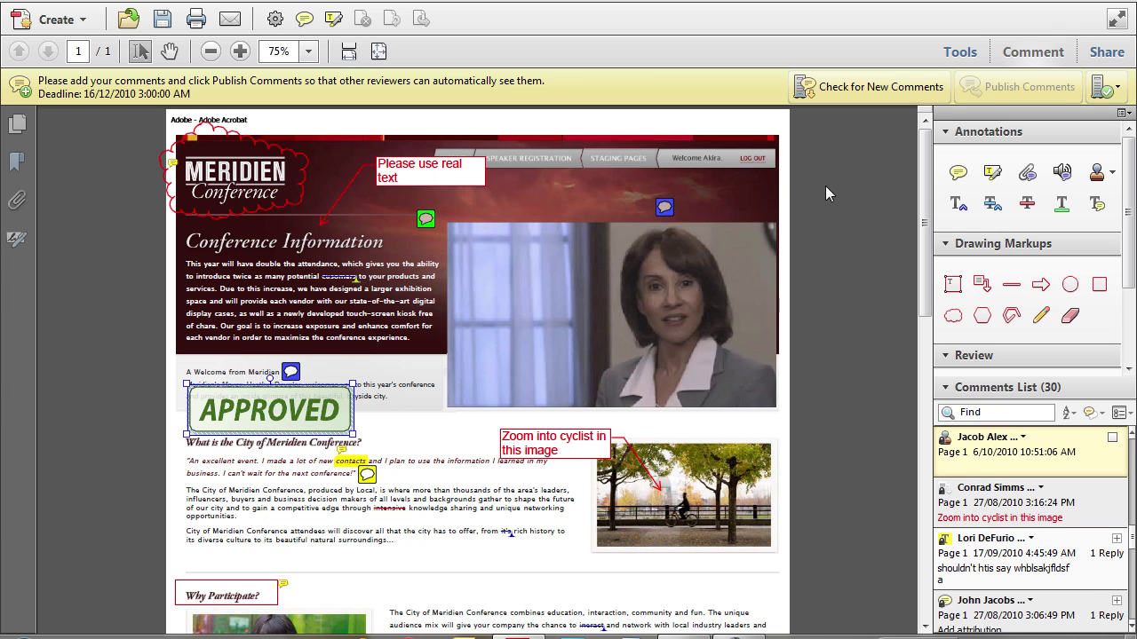
{"action": "left_click", "coordinate": [841, 91]}
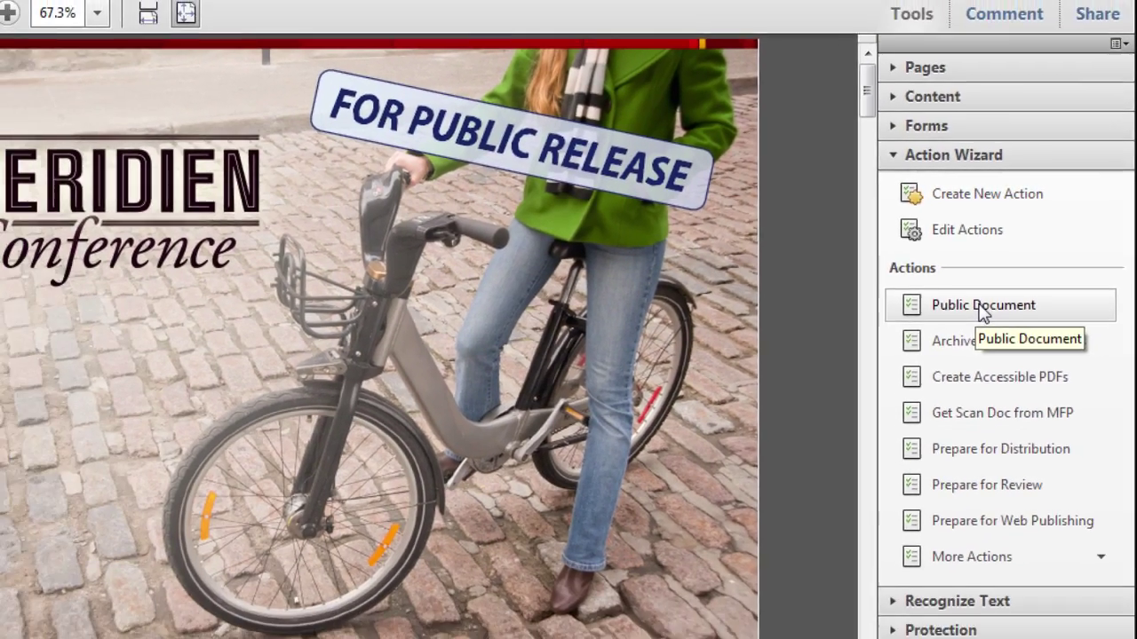
Run the Public Document action on a_Conference Guide.pdf through to its Remove Hidden Information task.
{"action": "left_click", "coordinate": [952, 329]}
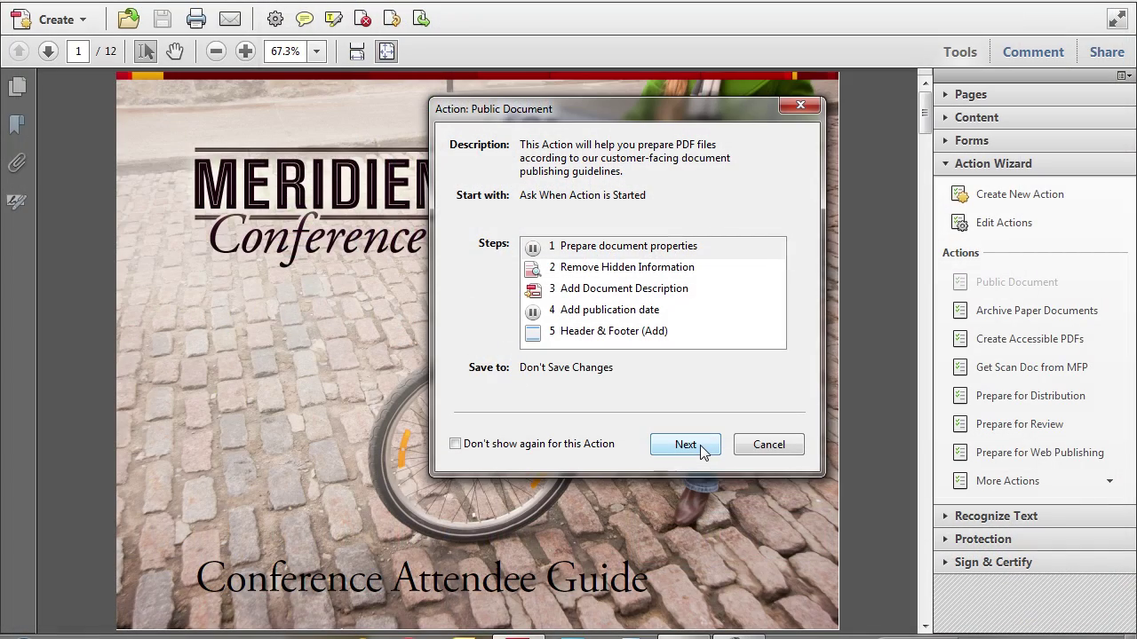
{"action": "left_click", "coordinate": [685, 445]}
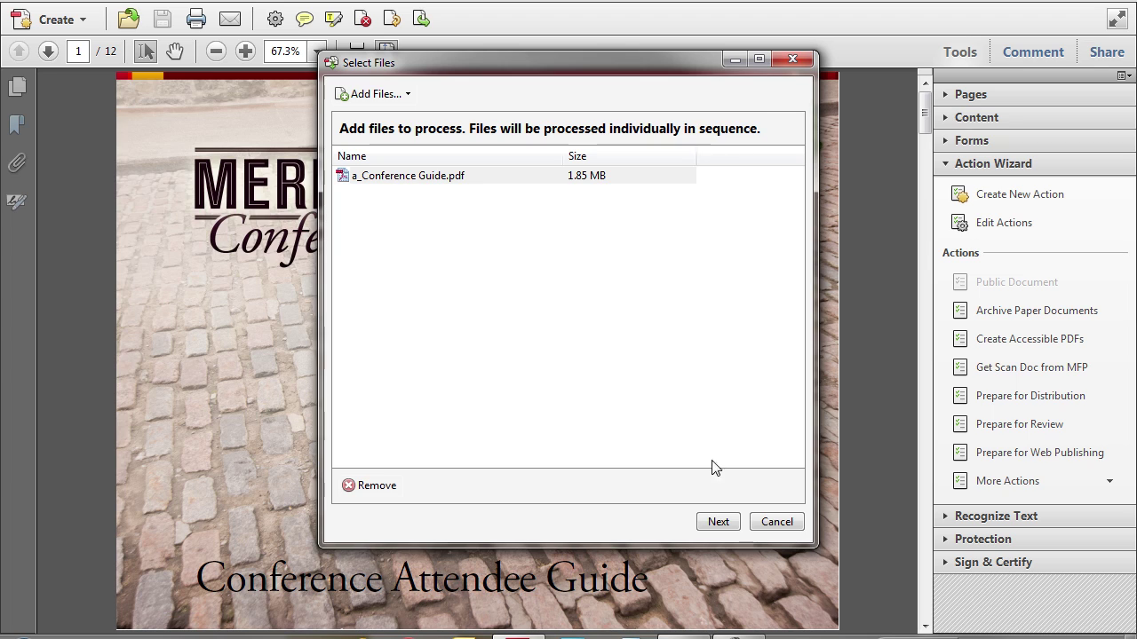
{"action": "left_click", "coordinate": [718, 522]}
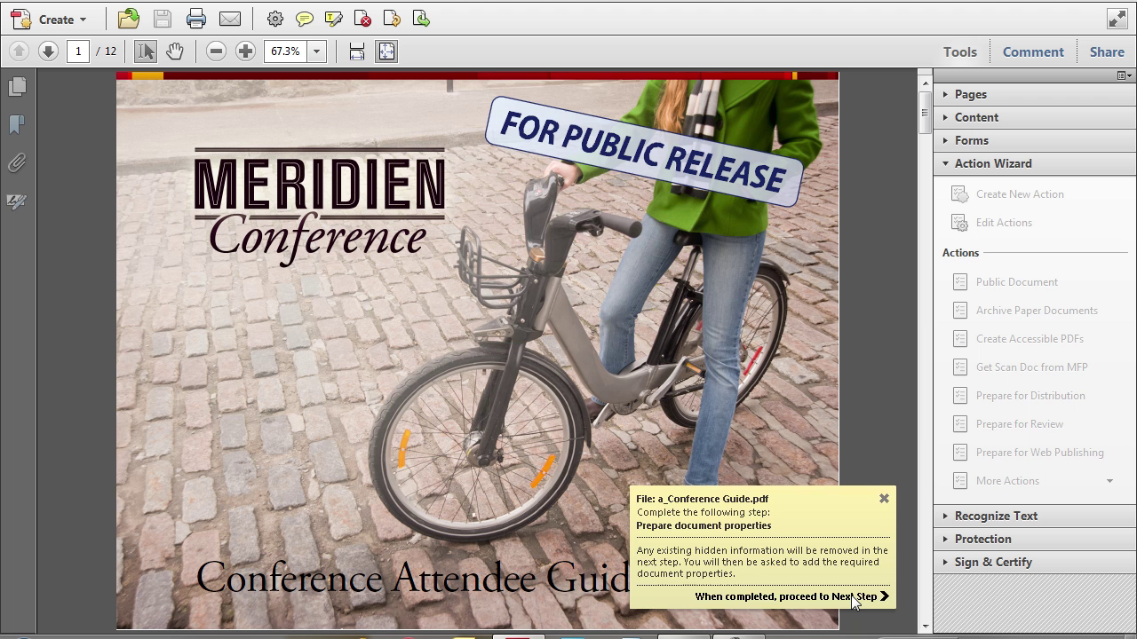
{"action": "left_click", "coordinate": [946, 530]}
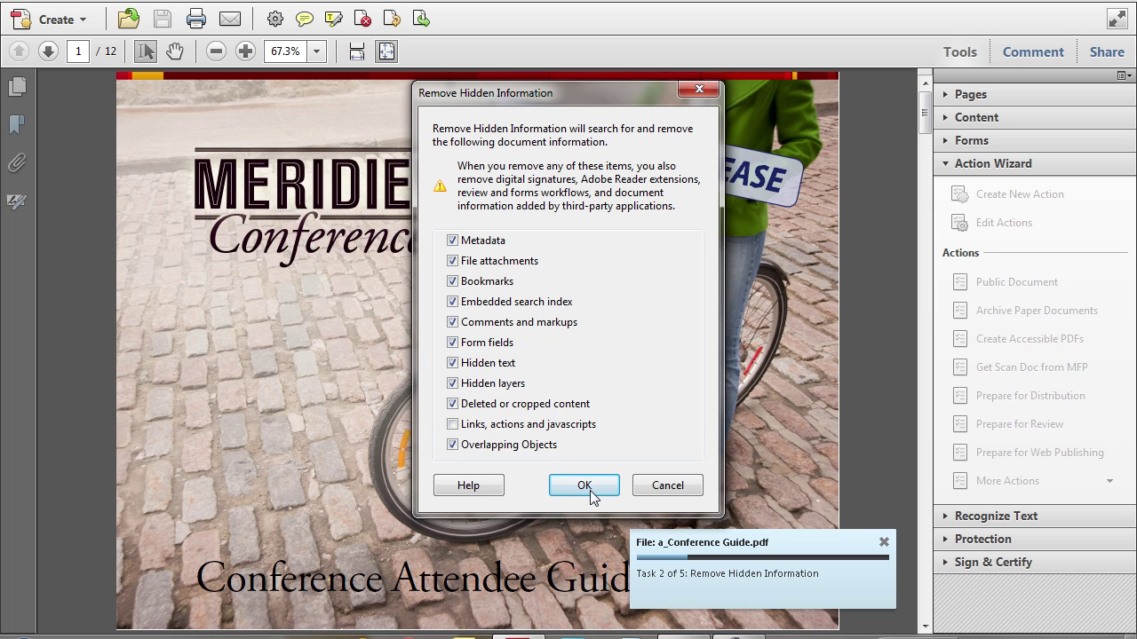
Remove the hidden information, replace author Local with the user's name, and continue to Header & Footer.
{"action": "left_click_drag", "start_coordinate": [565, 86], "coordinate": [344, 98]}
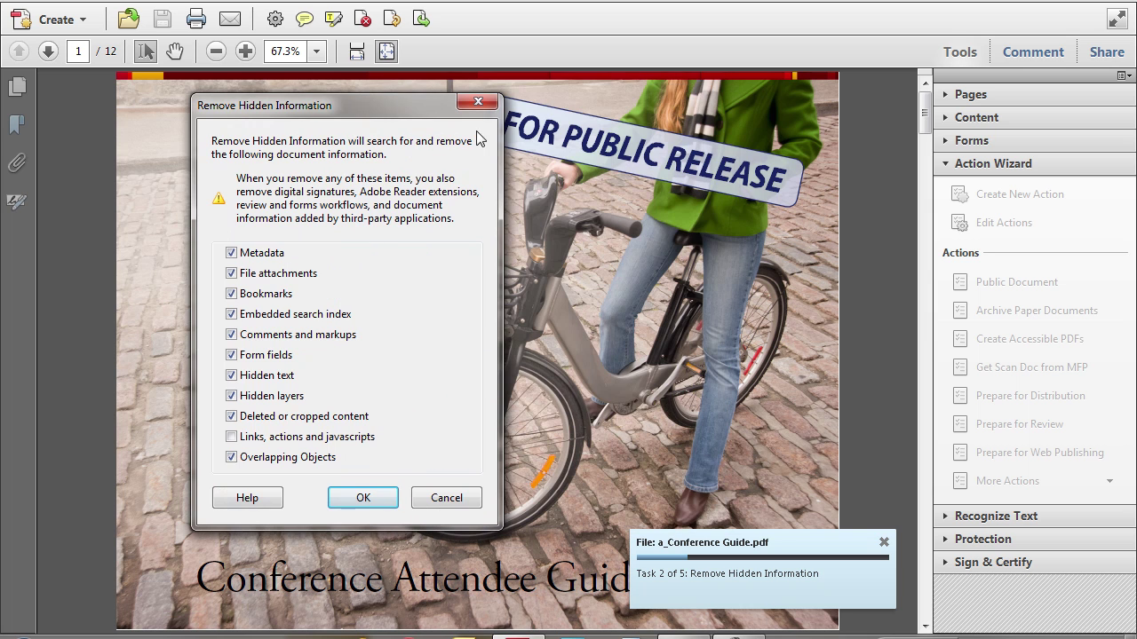
{"action": "left_click", "coordinate": [373, 498]}
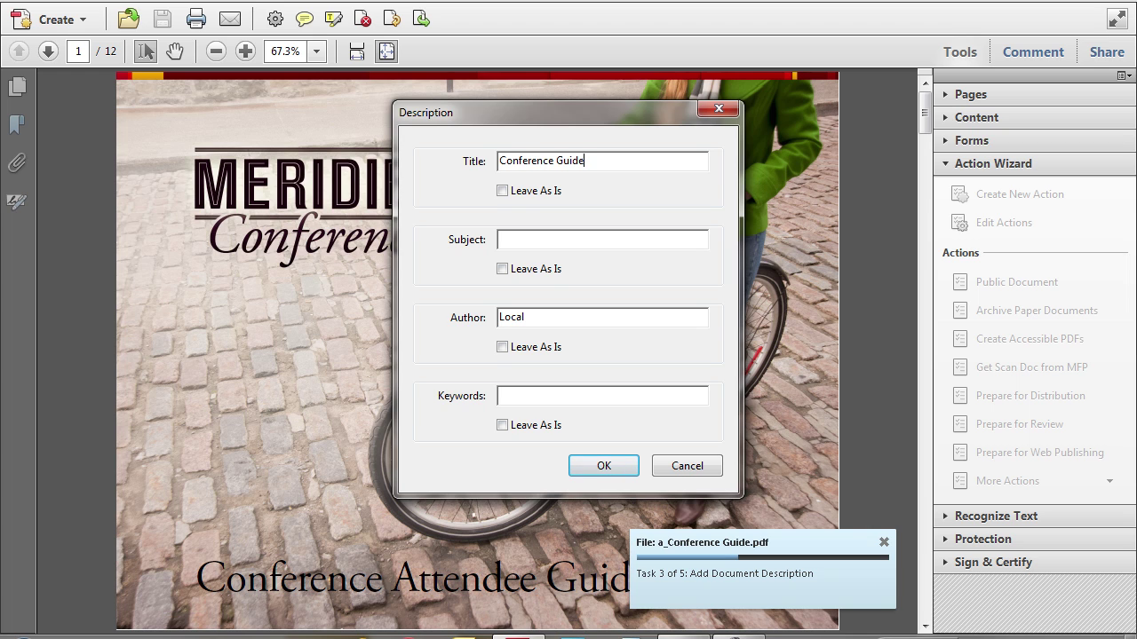
{"action": "left_click_drag", "start_coordinate": [538, 320], "coordinate": [440, 322]}
{"action": "type", "text": "Mark Szulc"}
{"action": "left_click", "coordinate": [606, 466]}
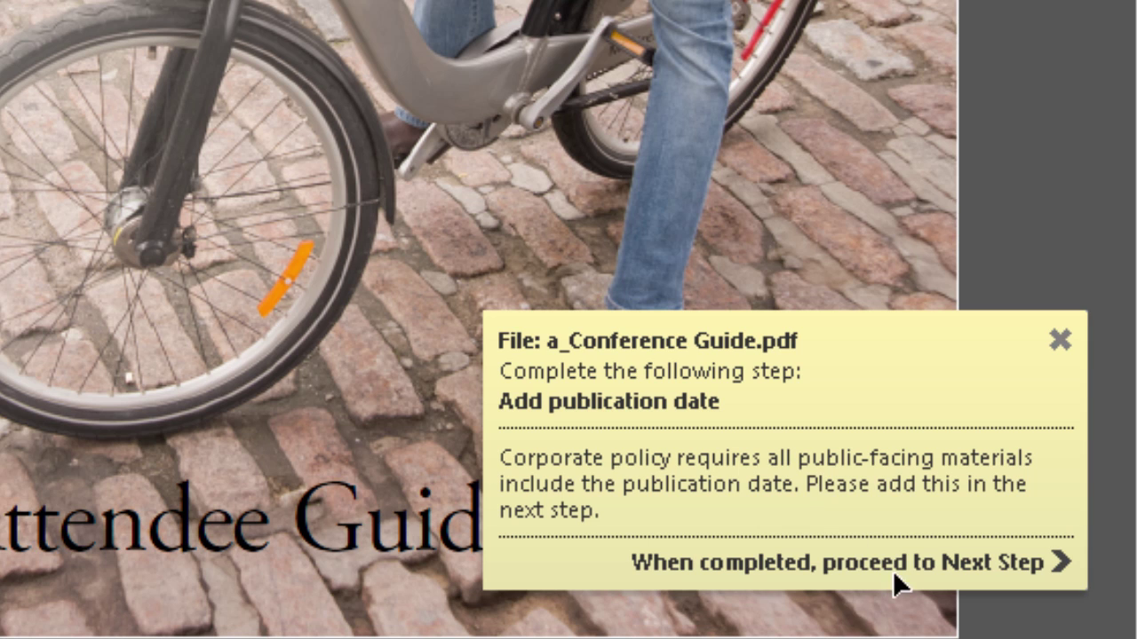
{"action": "left_click", "coordinate": [895, 570]}
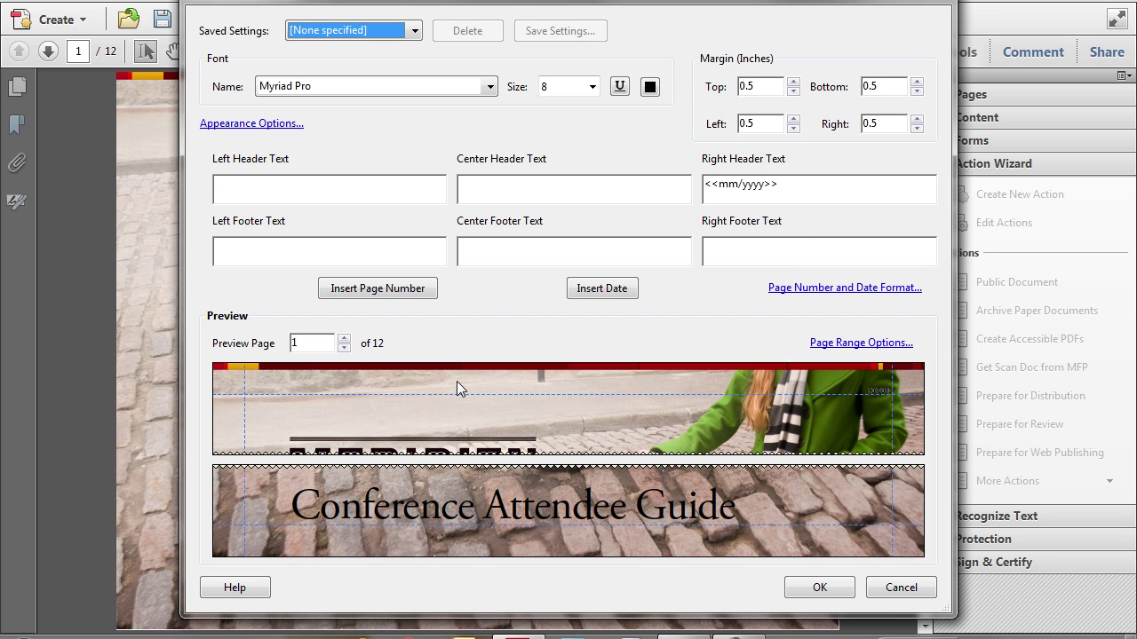
Preview the <<mm/yyyy>> right-header date on page 2 and apply it, finishing the action.
{"action": "left_click", "coordinate": [345, 339]}
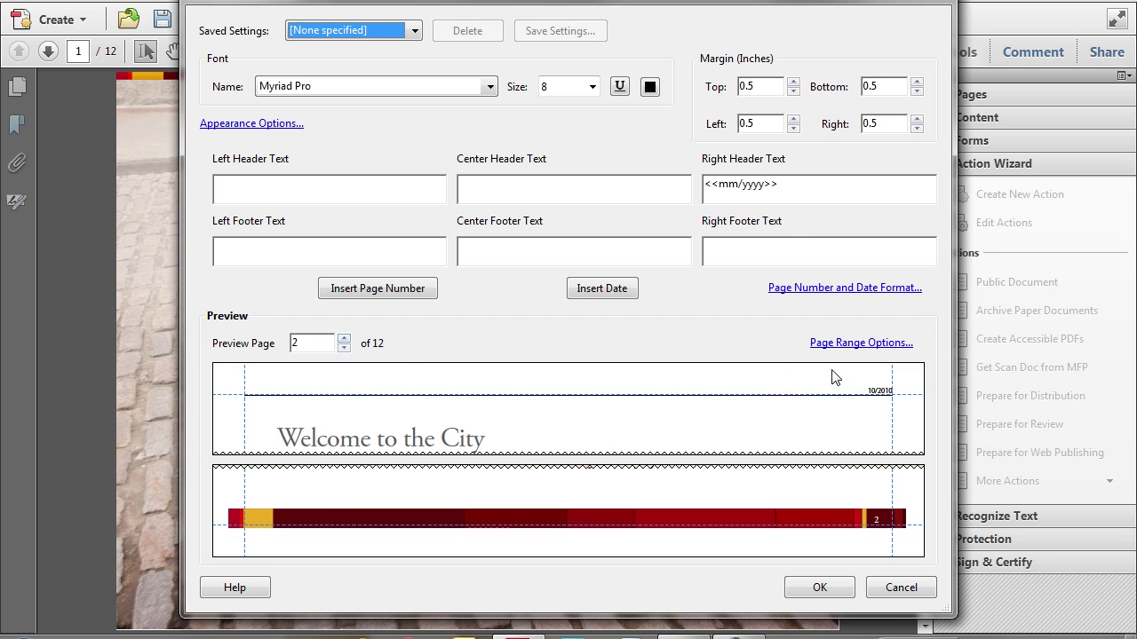
{"action": "left_click", "coordinate": [820, 587]}
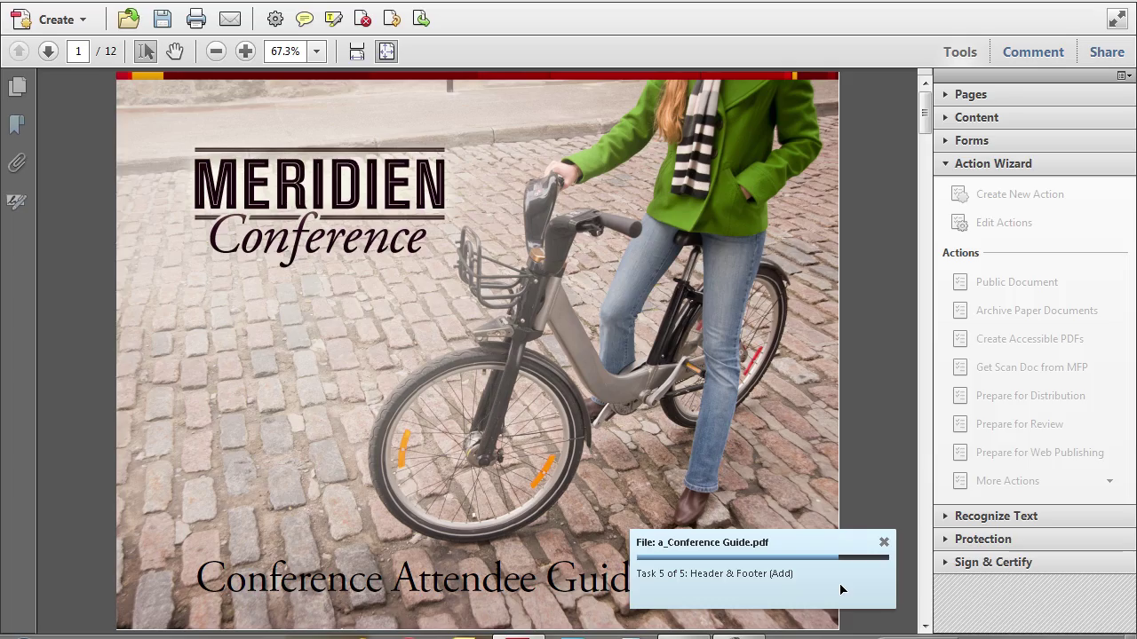